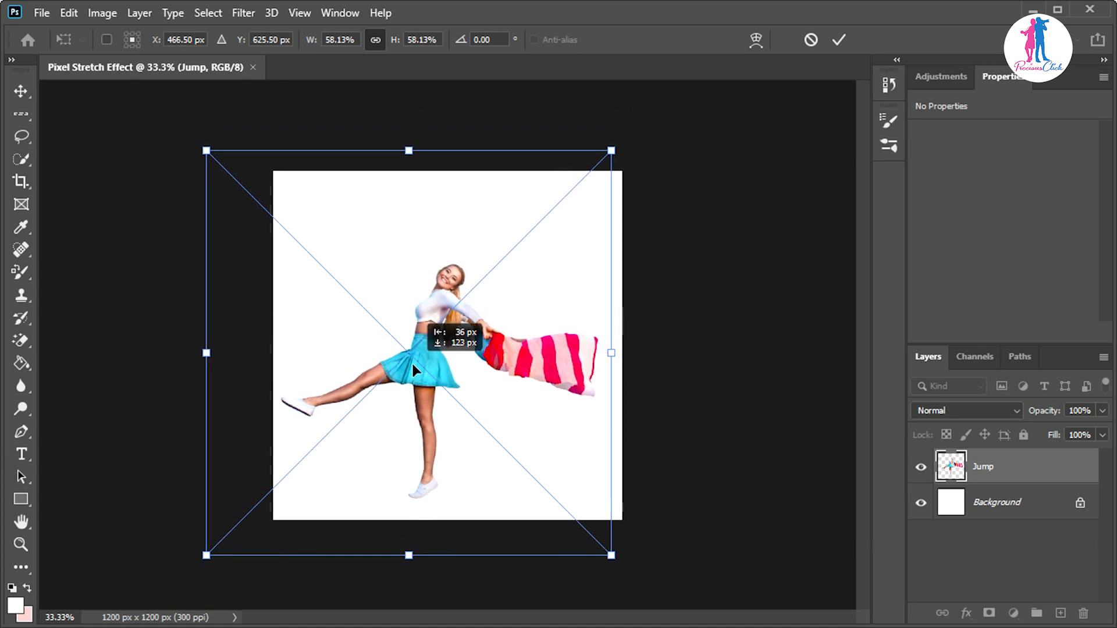
# Step: Position the placed Jump image around the middle of the canvas, commit it and rasterize its layer
pyautogui.moveTo(410, 361); pyautogui.dragTo(424, 370)
pyautogui.click(839, 40)
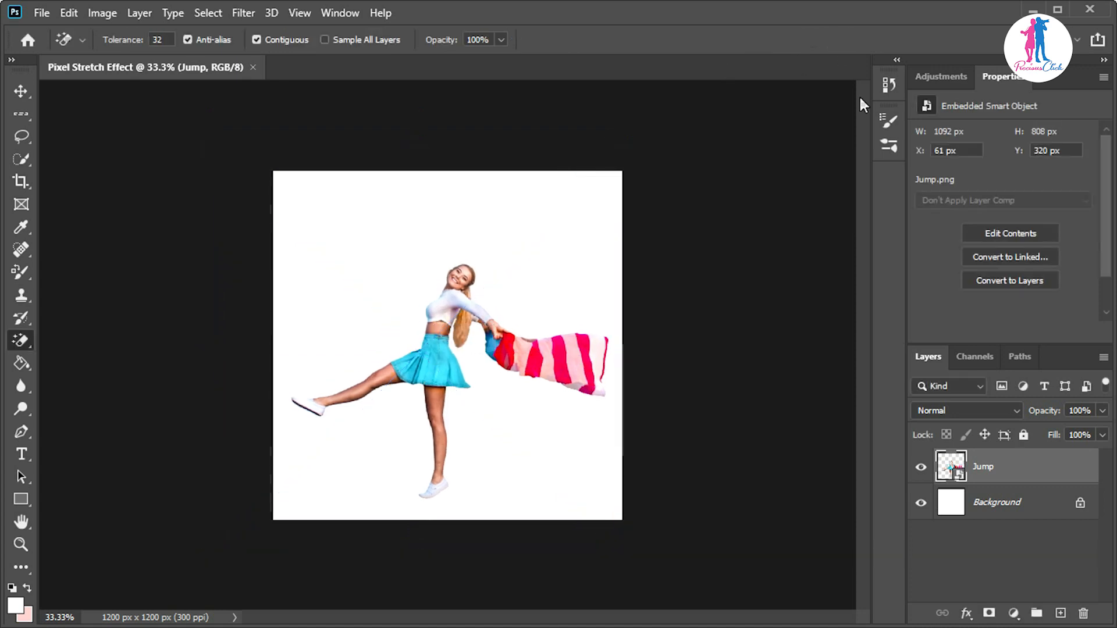
pyautogui.rightClick(1034, 462)
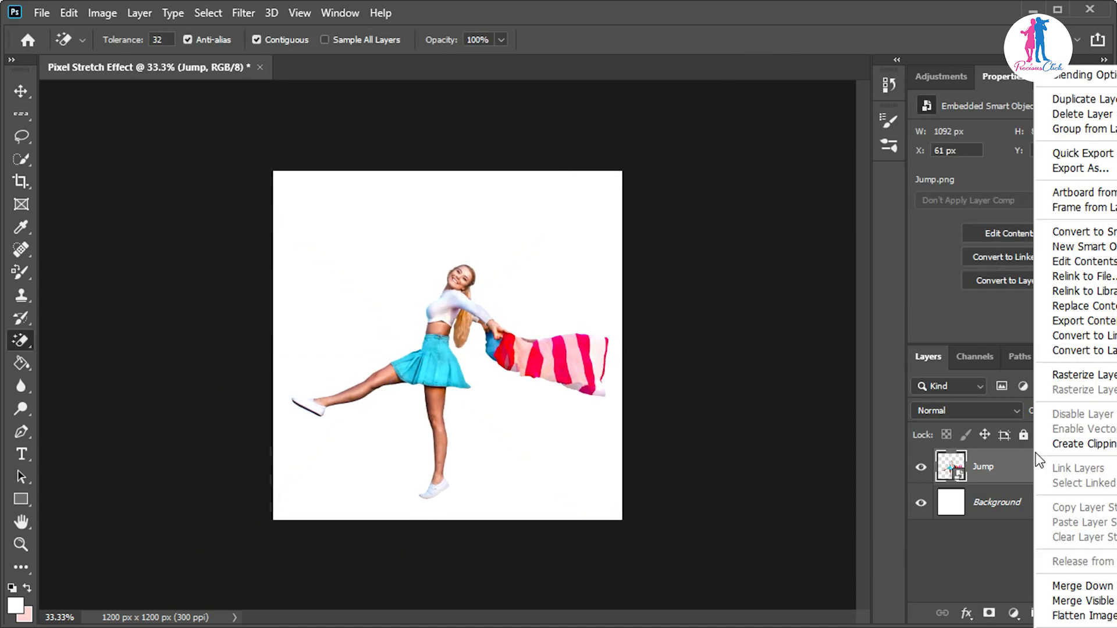
pyautogui.click(1078, 385)
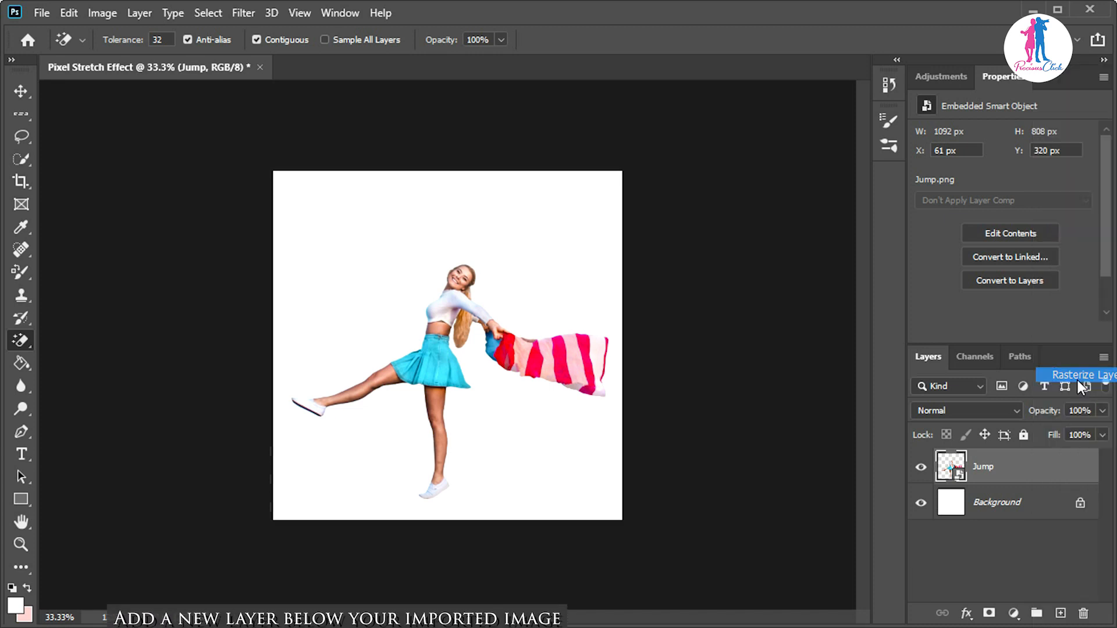
# Step: Add a new empty layer between the Background and Jump layers
pyautogui.press('m')
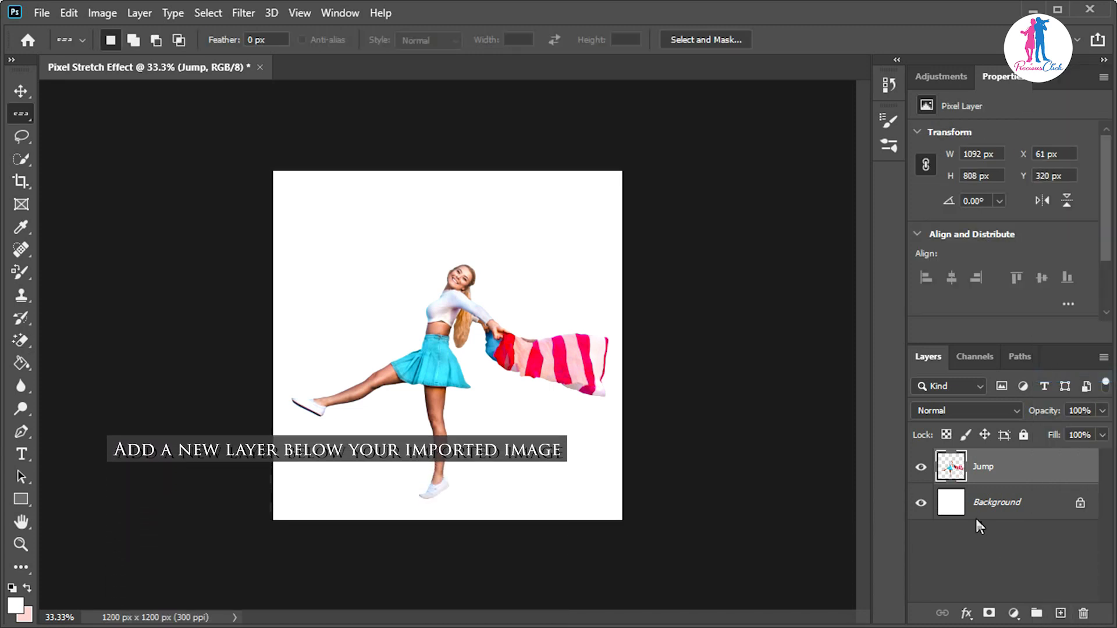
pyautogui.click(950, 505)
pyautogui.click(1060, 614)
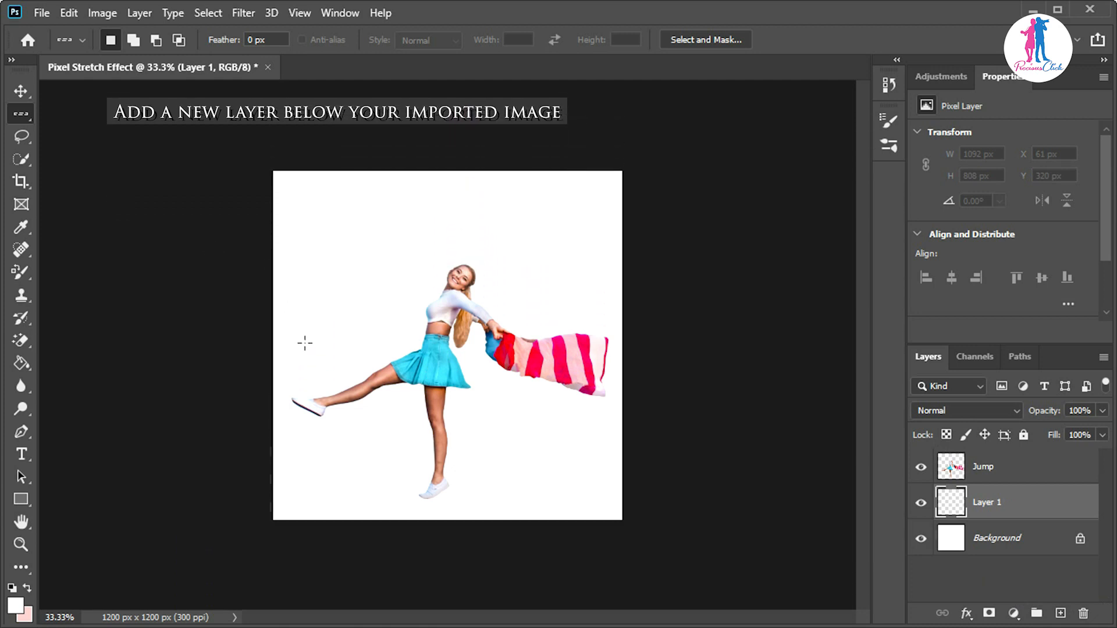
# Step: Copy a single-pixel row through the skirt waist and striped cloth on the Jump layer and paste it into Layer 1
pyautogui.hotkey('ctrl', '+')
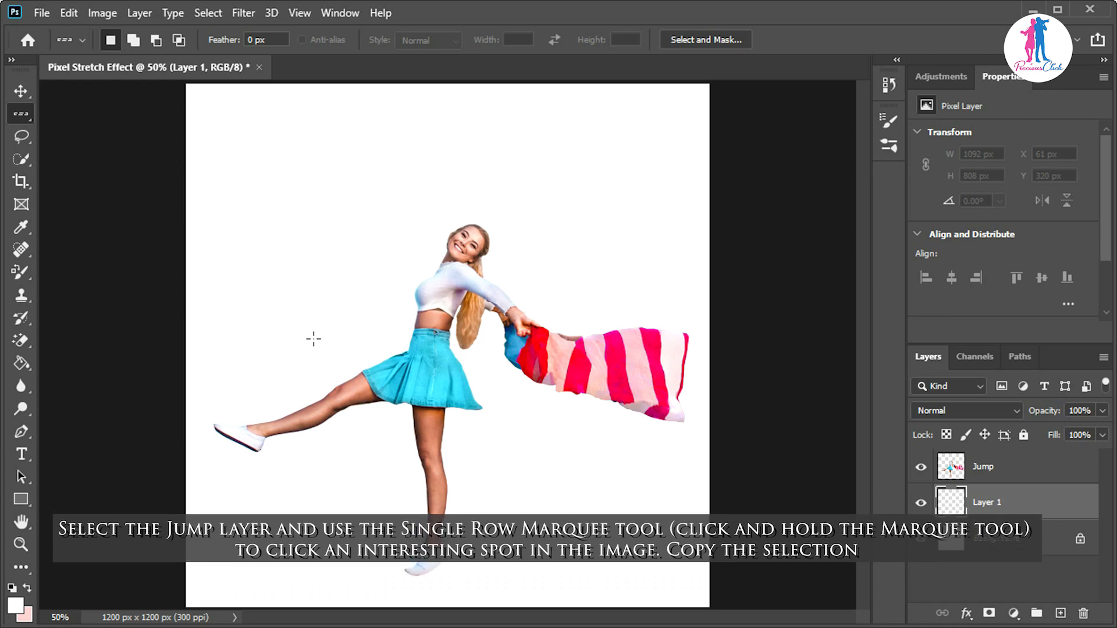
pyautogui.click(315, 338)
pyautogui.hotkey('alt', ']')
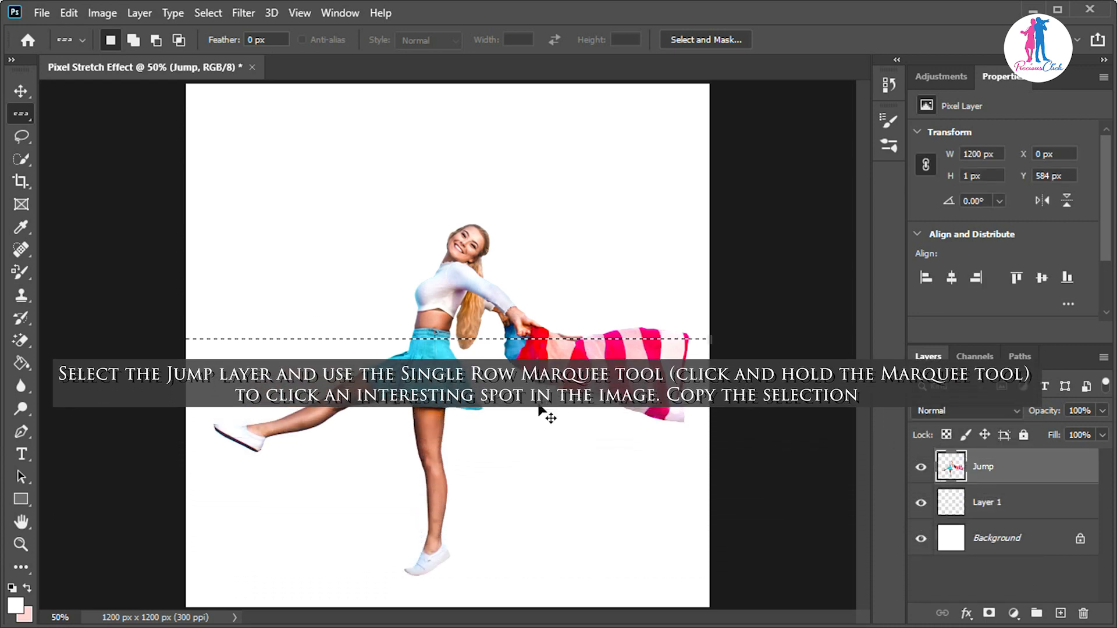
pyautogui.click(931, 504)
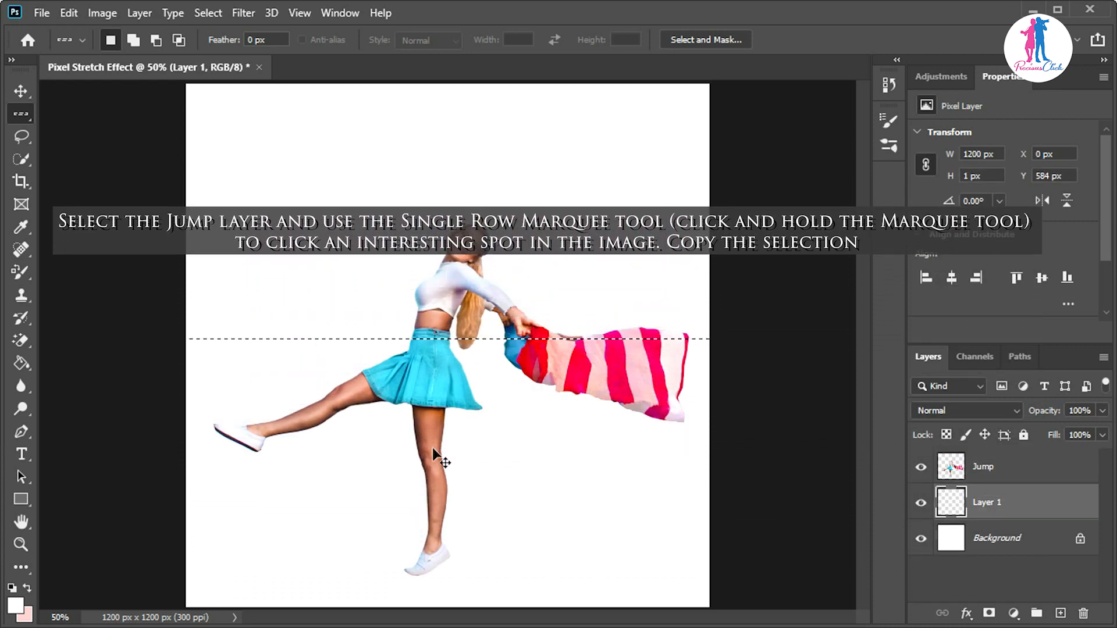
# Step: Hide the Jump layer, then rotate the pasted pixel row 90° and thicken it to 3000% into a vertical strip
pyautogui.click(921, 466)
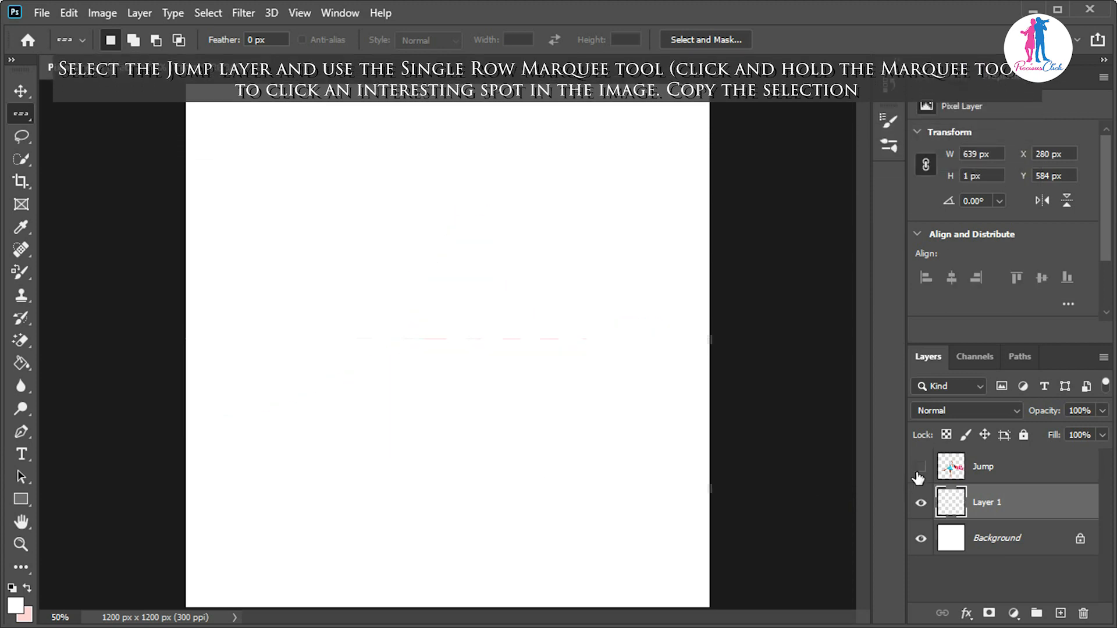
pyautogui.click(21, 91)
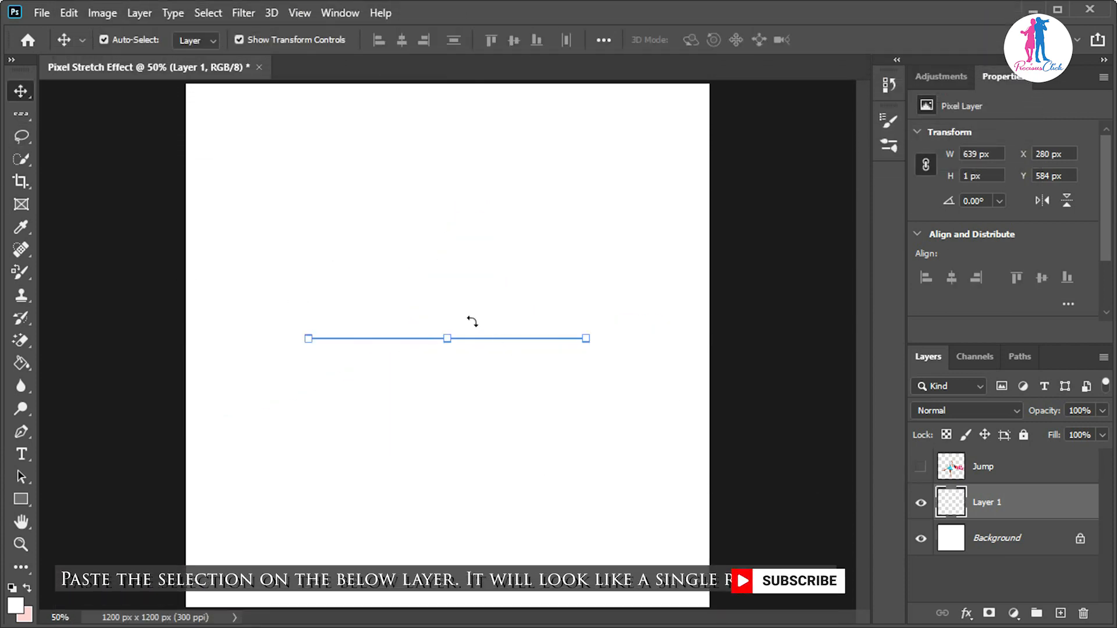
pyautogui.moveTo(452, 322)
pyautogui.mouseDown()
pyautogui.moveTo(476, 333)
pyautogui.moveTo(439, 341)
pyautogui.mouseUp()
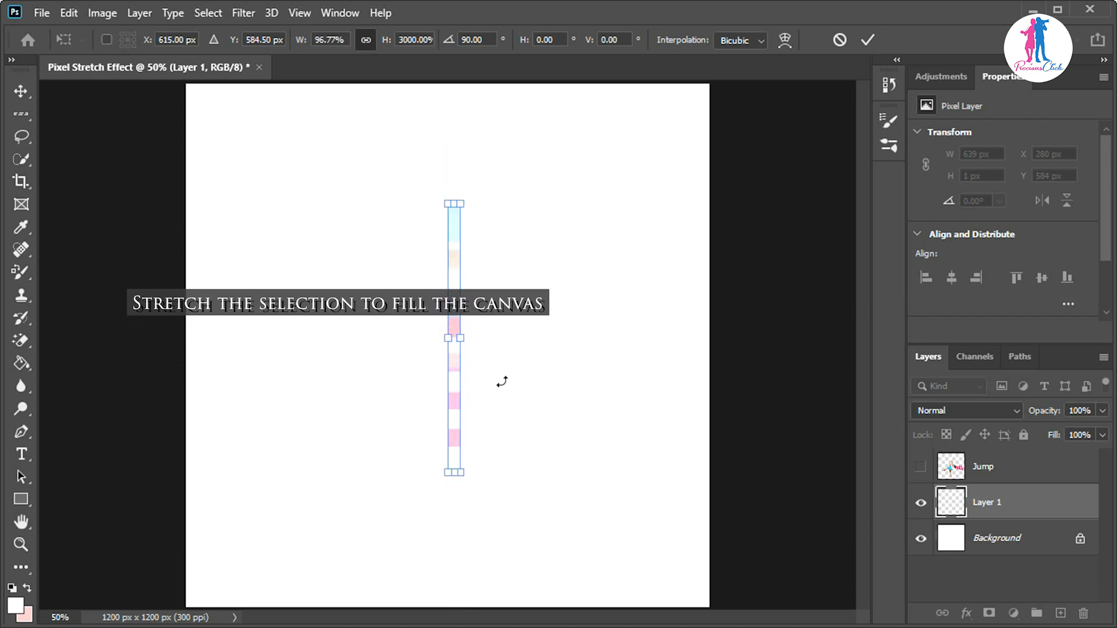
pyautogui.press('Return')
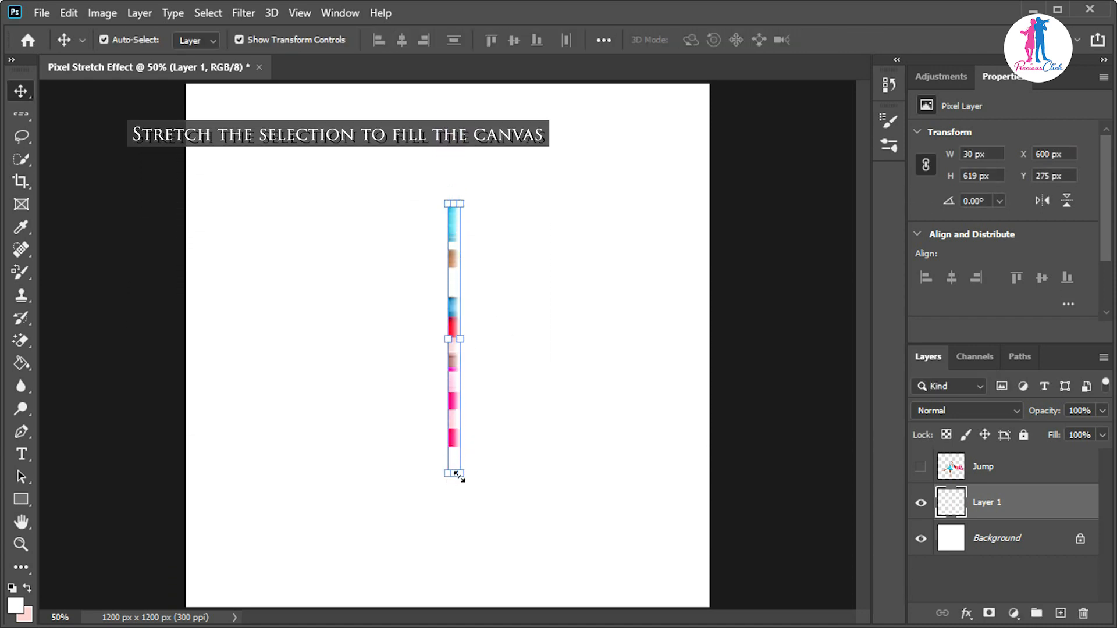
# Step: Stretch the vertical strip to about 1200 × 1220 px so it fills the whole canvas
pyautogui.moveTo(461, 473); pyautogui.dragTo(709, 606)
pyautogui.moveTo(447, 205); pyautogui.dragTo(186, 73)
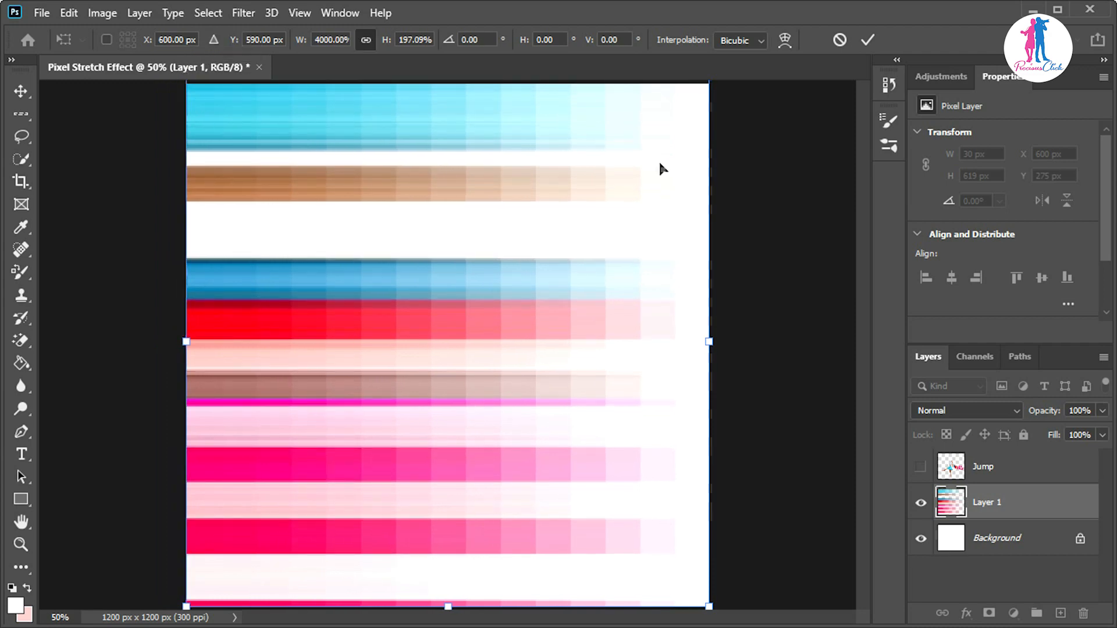
pyautogui.click(868, 40)
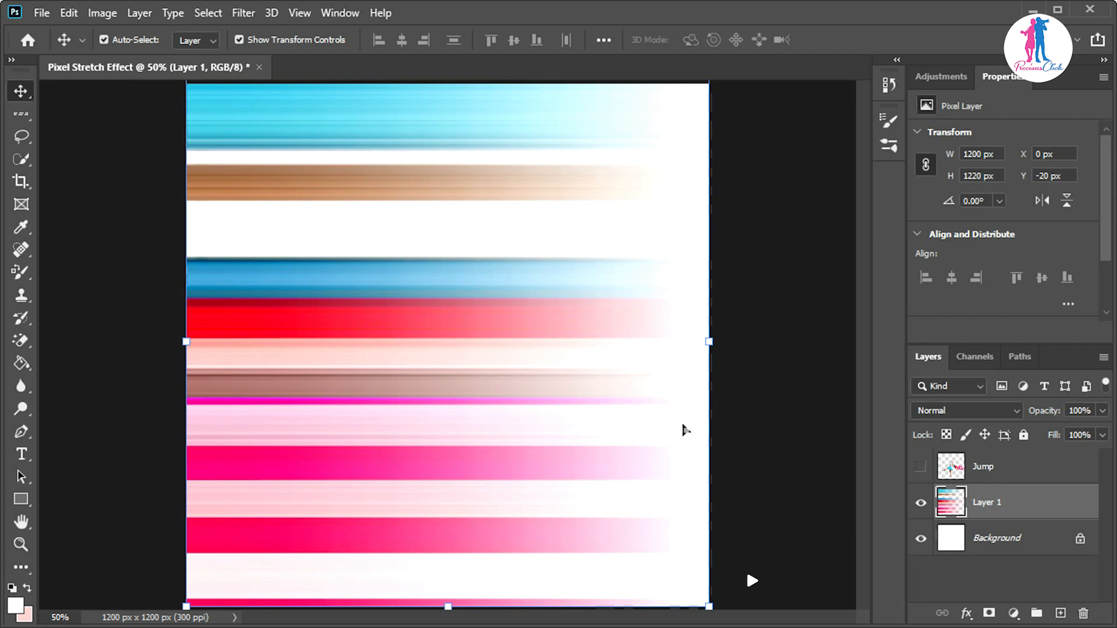
# Step: Apply the Polar Coordinates distort filter to Layer 1 using Rectangular to Polar
pyautogui.click(233, 17)
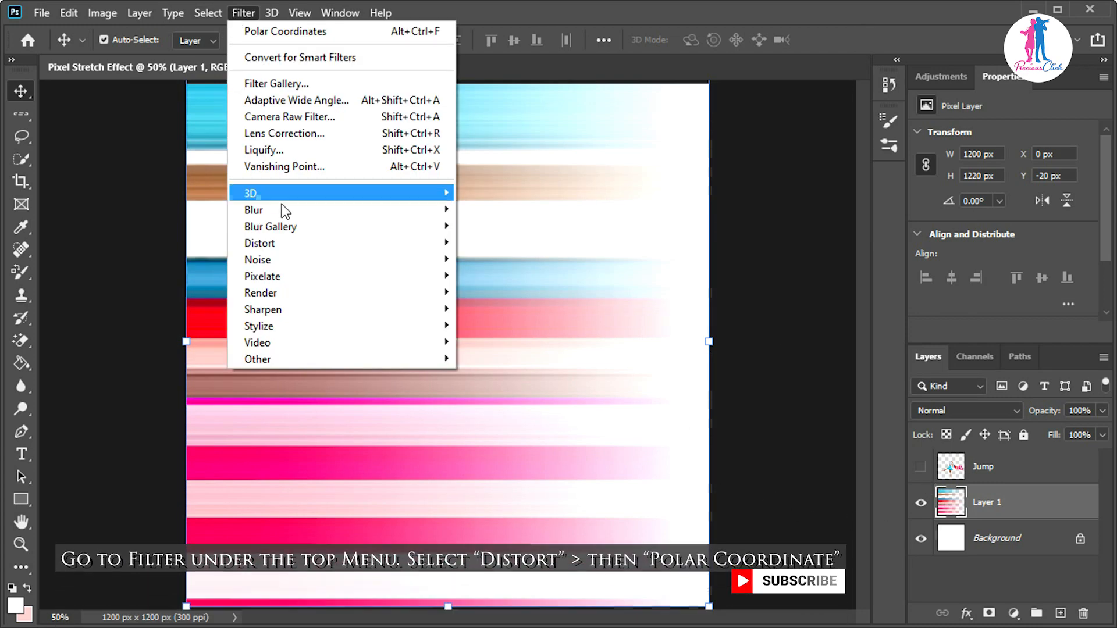
pyautogui.moveTo(288, 246)
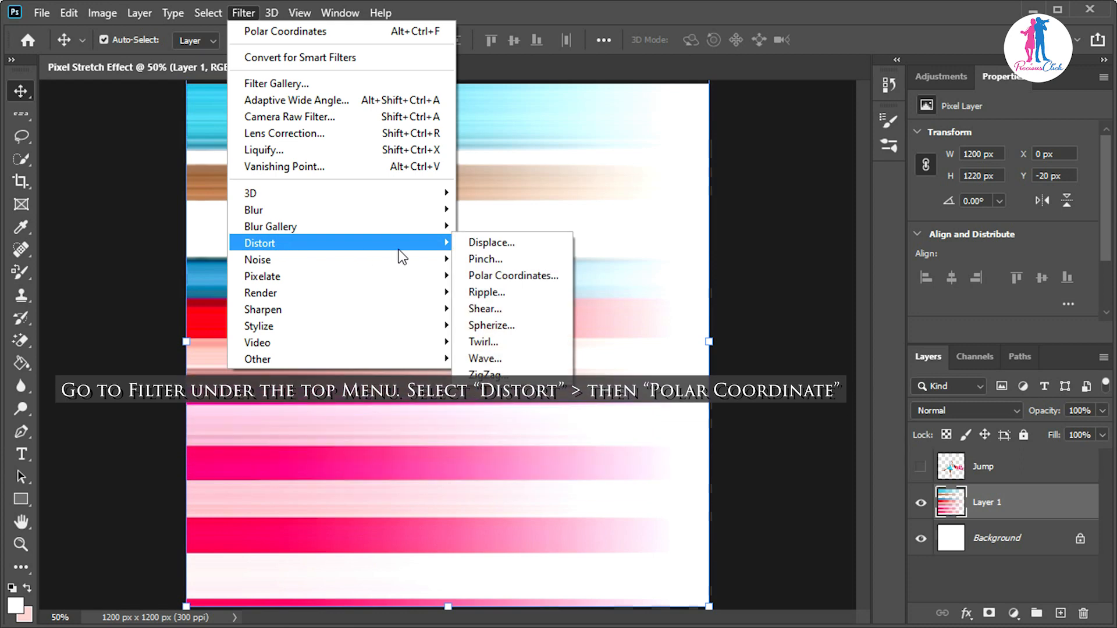
pyautogui.click(488, 277)
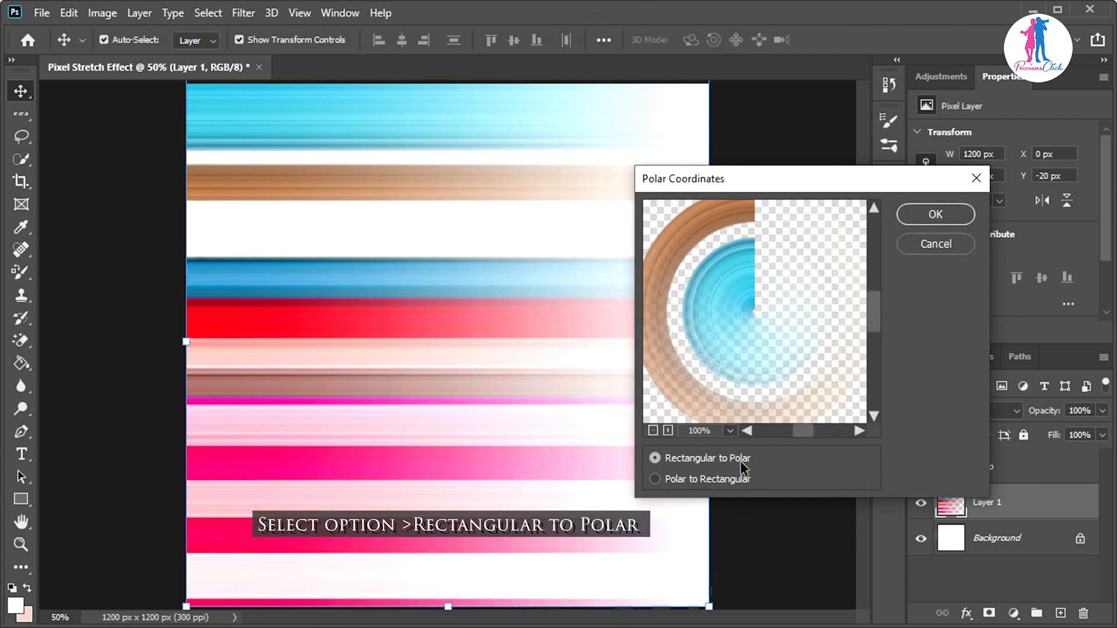
pyautogui.click(929, 215)
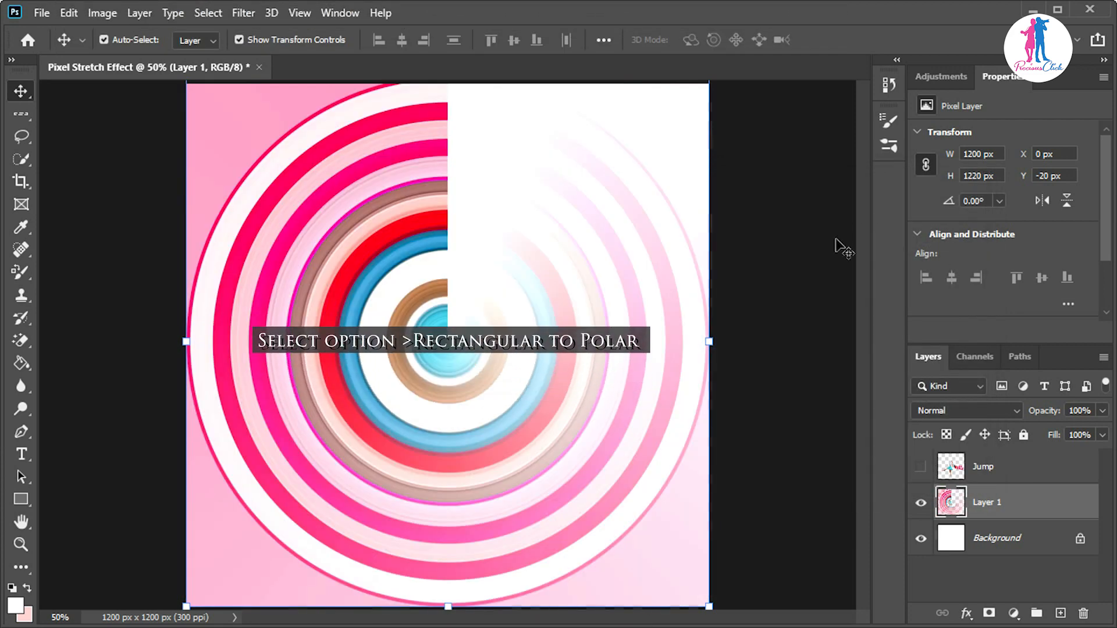
# Step: Show the Jump layer again and flip Layer 1's rings both horizontally and vertically by scaling to -100%
pyautogui.click(920, 467)
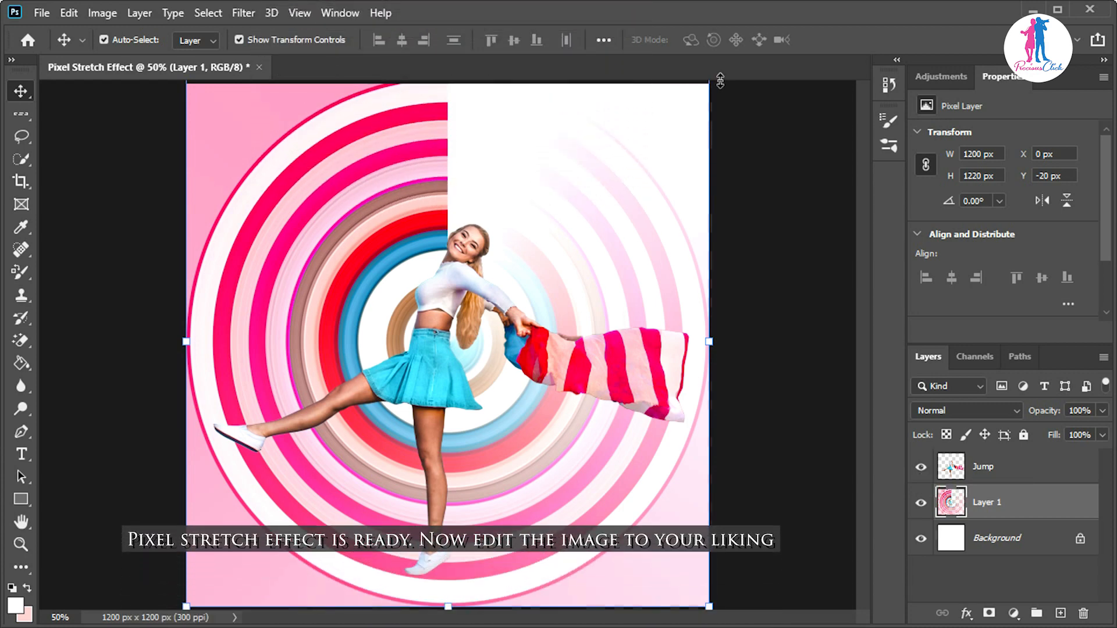
pyautogui.moveTo(721, 81); pyautogui.dragTo(169, 607)
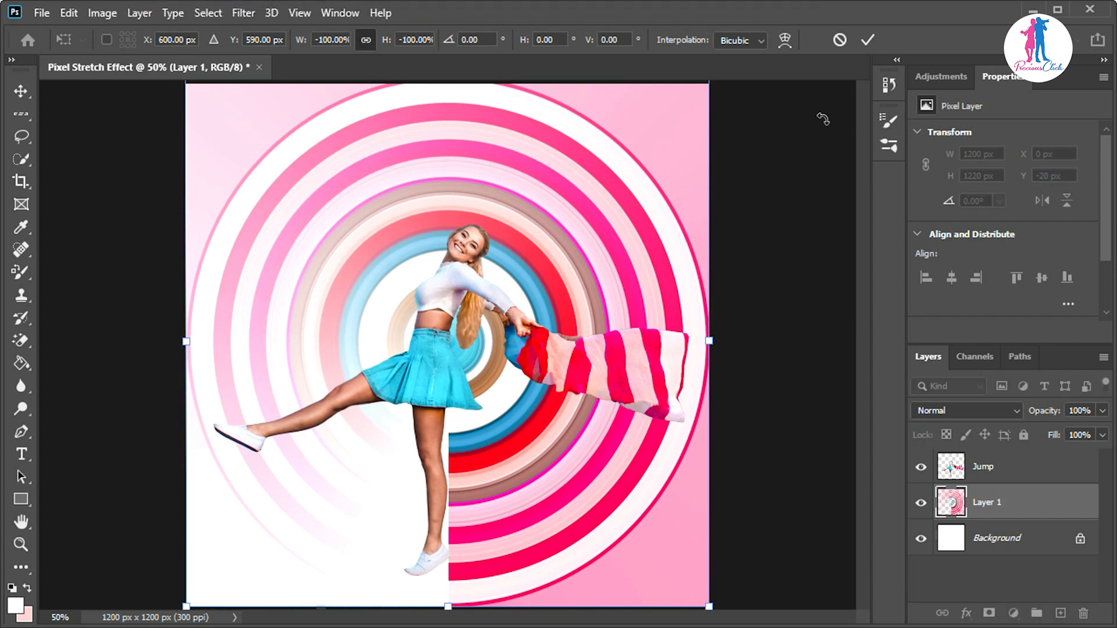
pyautogui.click(871, 41)
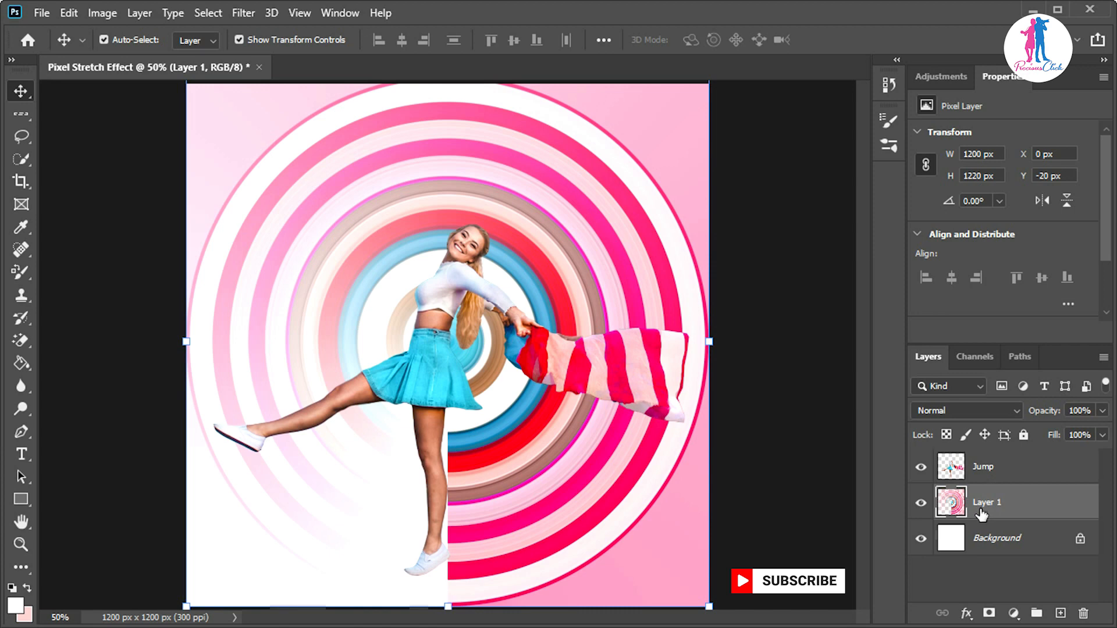
# Step: Erase the pink areas outside the outer ring on Layer 1 with the Magic Eraser
pyautogui.click(25, 338)
pyautogui.click(688, 128)
pyautogui.press('Delete')
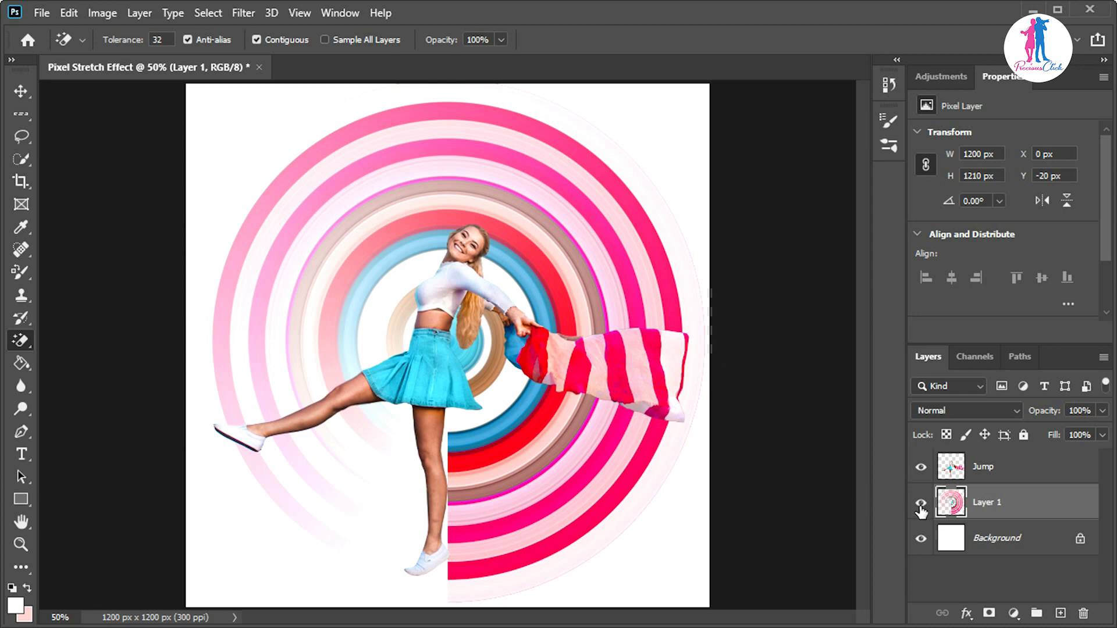
# Step: Add a layer mask to Layer 1 and paint out the rings below the skirt and cloth with a 150 px black brush at 100% opacity
pyautogui.click(990, 613)
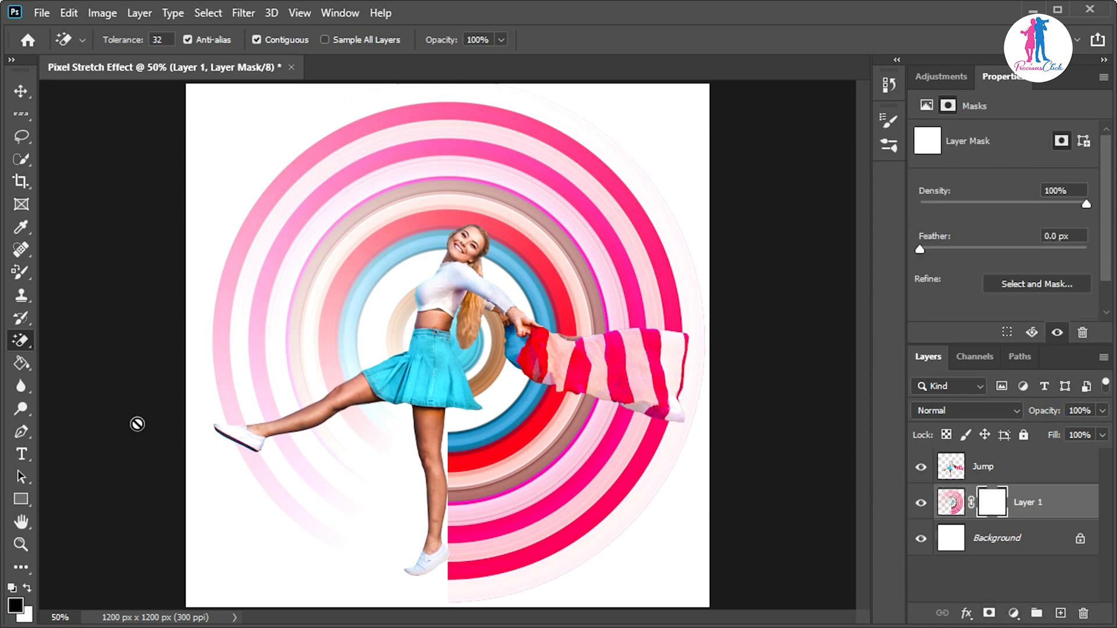
pyautogui.click(30, 277)
pyautogui.click(73, 271)
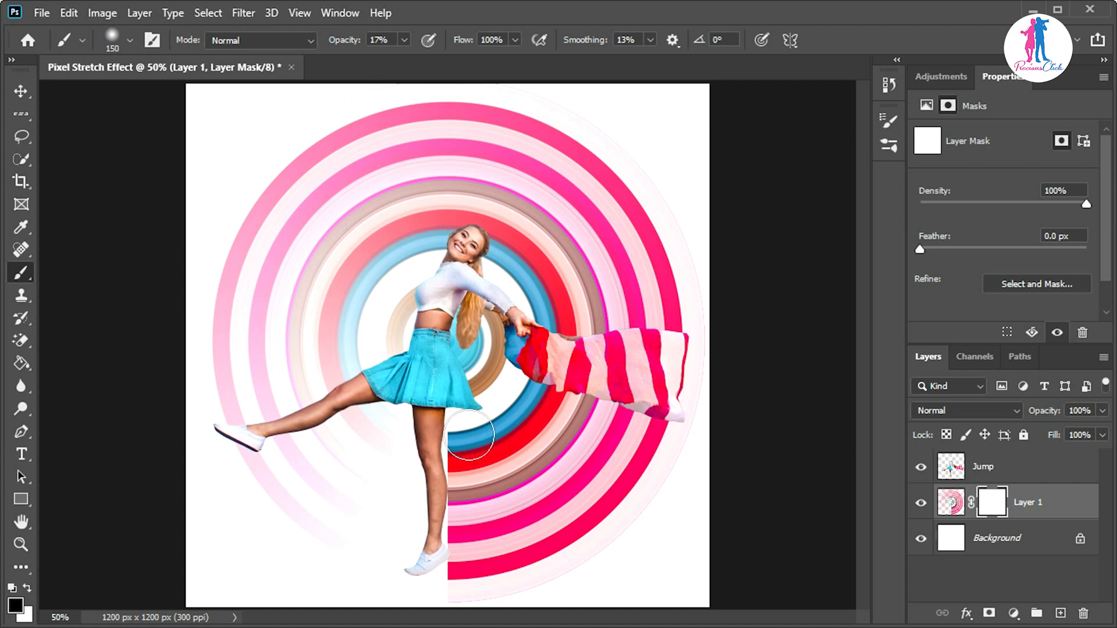
pyautogui.moveTo(461, 428); pyautogui.dragTo(476, 498)
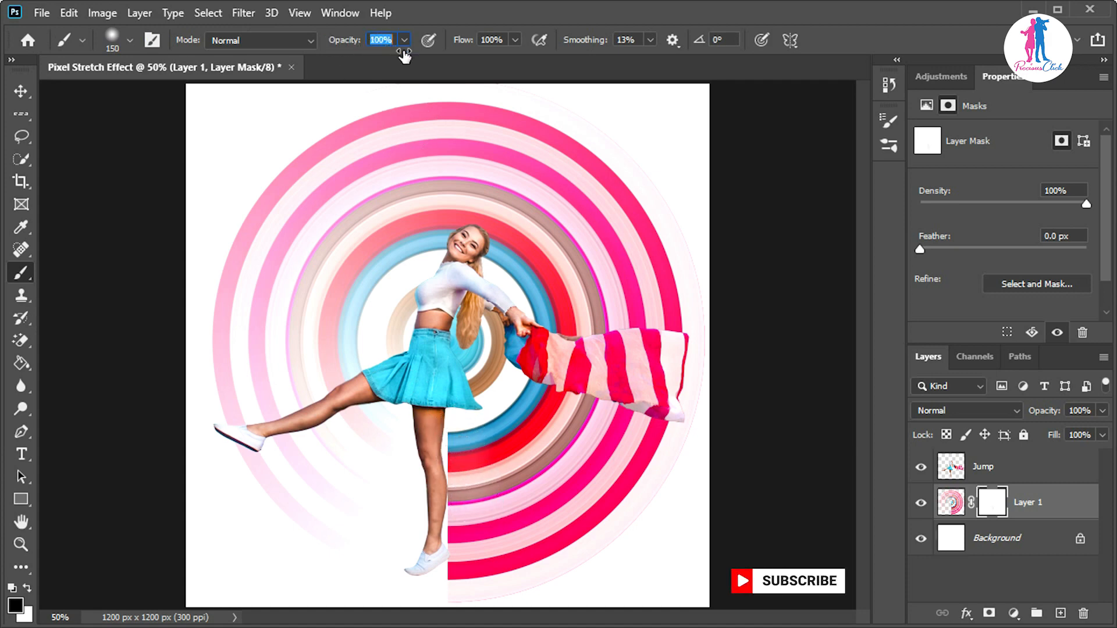
pyautogui.moveTo(467, 425); pyautogui.dragTo(466, 477)
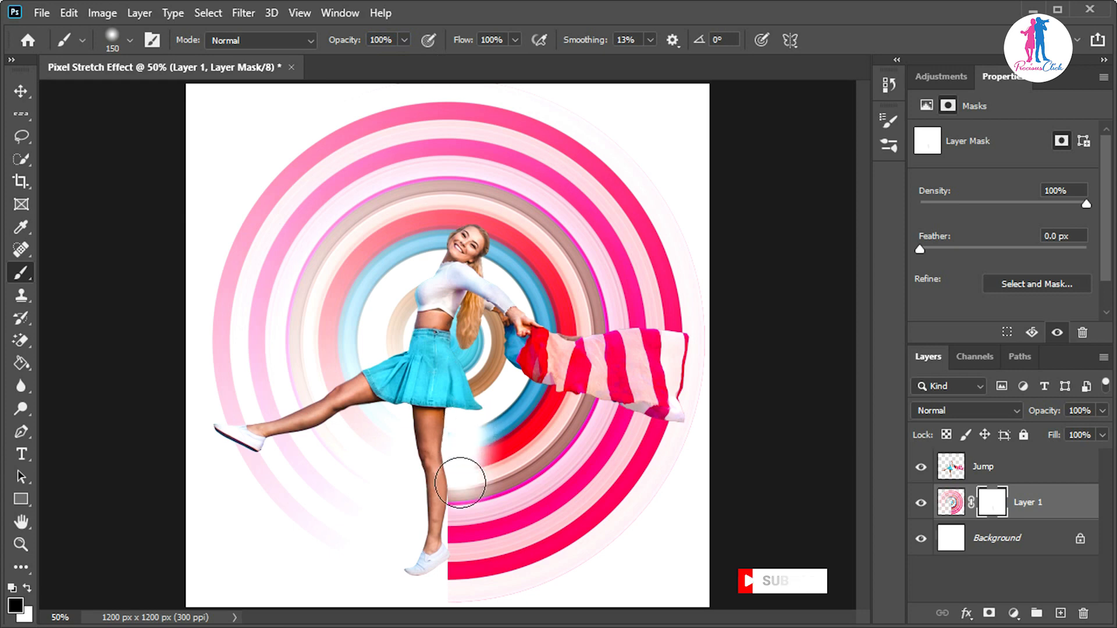
pyautogui.moveTo(457, 431)
pyautogui.mouseDown()
pyautogui.moveTo(462, 580)
pyautogui.moveTo(456, 538)
pyautogui.moveTo(457, 555)
pyautogui.moveTo(469, 602)
pyautogui.moveTo(487, 476)
pyautogui.moveTo(502, 535)
pyautogui.moveTo(501, 422)
pyautogui.moveTo(502, 473)
pyautogui.moveTo(481, 436)
pyautogui.moveTo(508, 427)
pyautogui.moveTo(504, 389)
pyautogui.moveTo(682, 417)
pyautogui.moveTo(649, 488)
pyautogui.moveTo(663, 454)
pyautogui.moveTo(632, 439)
pyautogui.moveTo(594, 532)
pyautogui.moveTo(574, 518)
pyautogui.moveTo(575, 420)
pyautogui.moveTo(546, 424)
pyautogui.moveTo(520, 407)
pyautogui.moveTo(571, 421)
pyautogui.mouseUp()
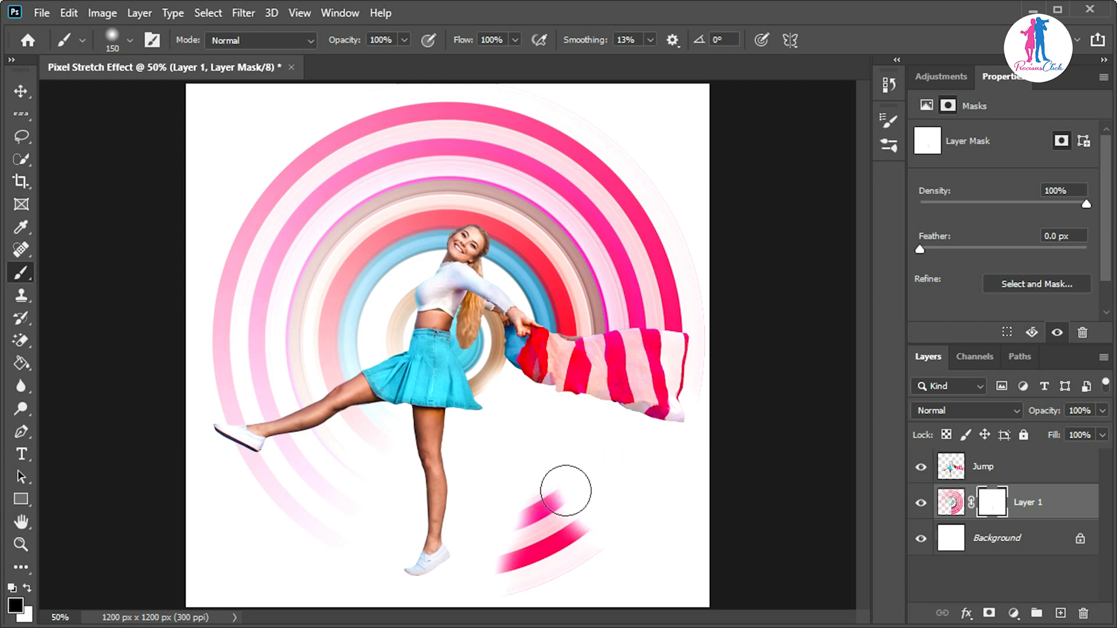
pyautogui.moveTo(565, 490)
pyautogui.mouseDown()
pyautogui.moveTo(516, 532)
pyautogui.moveTo(509, 603)
pyautogui.moveTo(571, 508)
pyautogui.mouseUp()
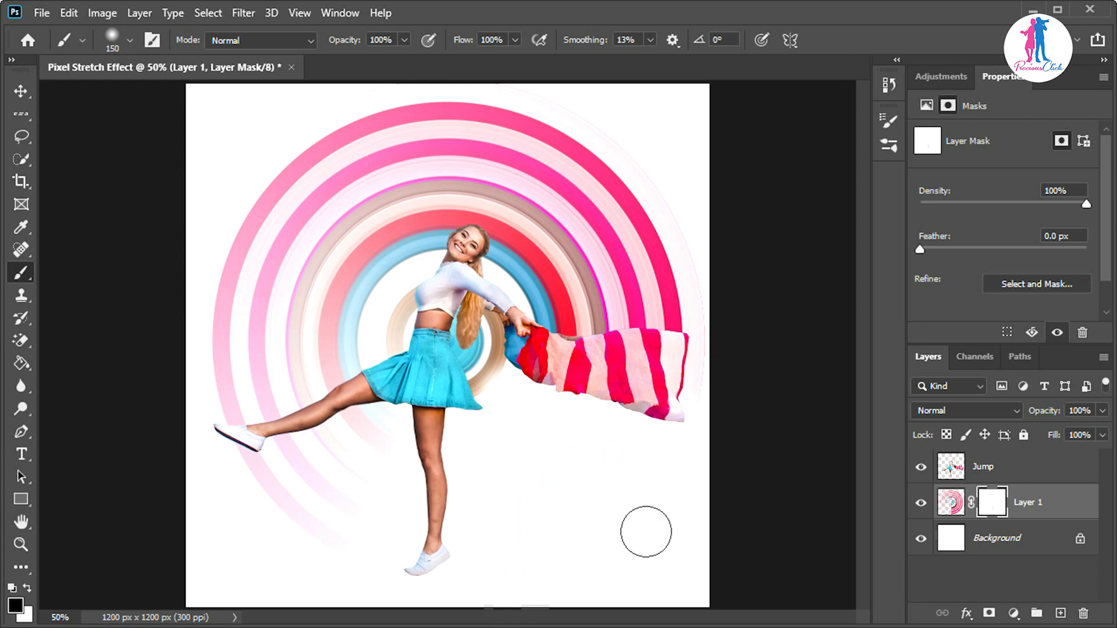
pyautogui.moveTo(627, 460)
pyautogui.mouseDown()
pyautogui.moveTo(690, 444)
pyautogui.moveTo(611, 446)
pyautogui.moveTo(715, 460)
pyautogui.moveTo(529, 417)
pyautogui.moveTo(500, 391)
pyautogui.moveTo(495, 420)
pyautogui.moveTo(518, 451)
pyautogui.moveTo(511, 424)
pyautogui.moveTo(553, 468)
pyautogui.moveTo(537, 428)
pyautogui.moveTo(464, 341)
pyautogui.moveTo(479, 399)
pyautogui.moveTo(472, 354)
pyautogui.moveTo(529, 392)
pyautogui.moveTo(537, 425)
pyautogui.moveTo(480, 394)
pyautogui.moveTo(477, 474)
pyautogui.moveTo(457, 405)
pyautogui.moveTo(474, 380)
pyautogui.moveTo(723, 450)
pyautogui.moveTo(676, 449)
pyautogui.mouseUp()
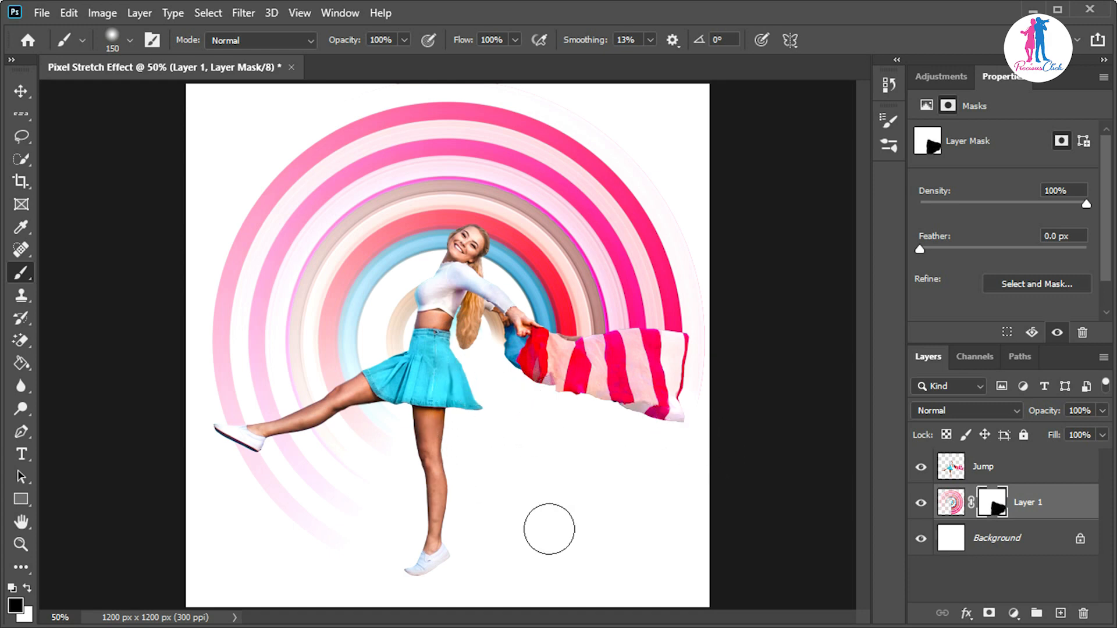
# Step: Move the woman on the Jump layer about 47 px right and 16 px down over the rings
pyautogui.click(20, 91)
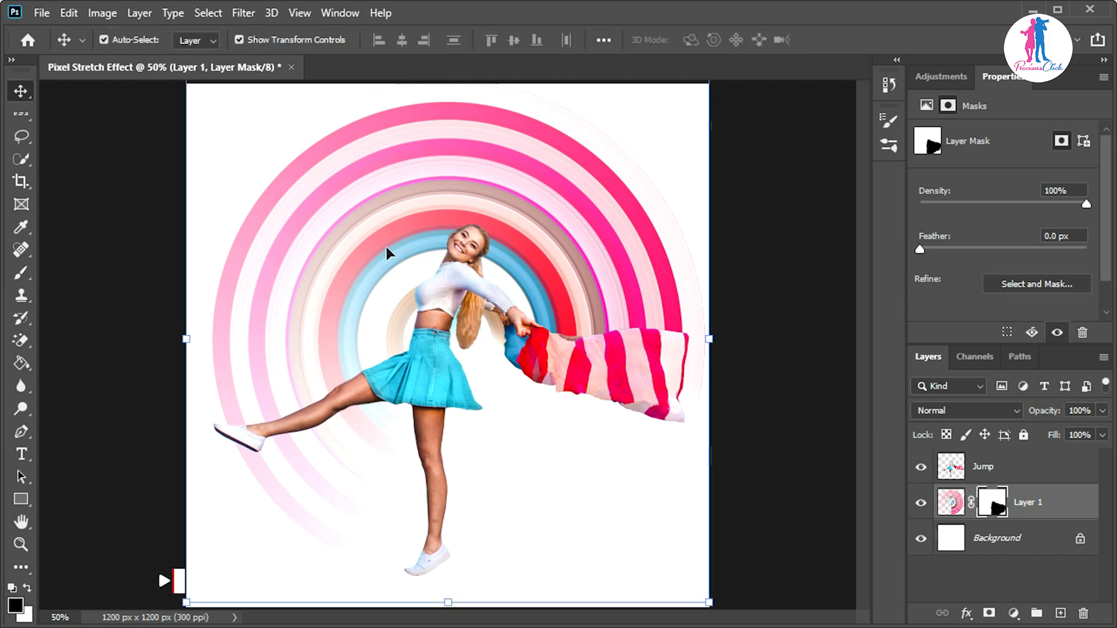
pyautogui.click(453, 373)
pyautogui.moveTo(452, 368); pyautogui.dragTo(466, 373)
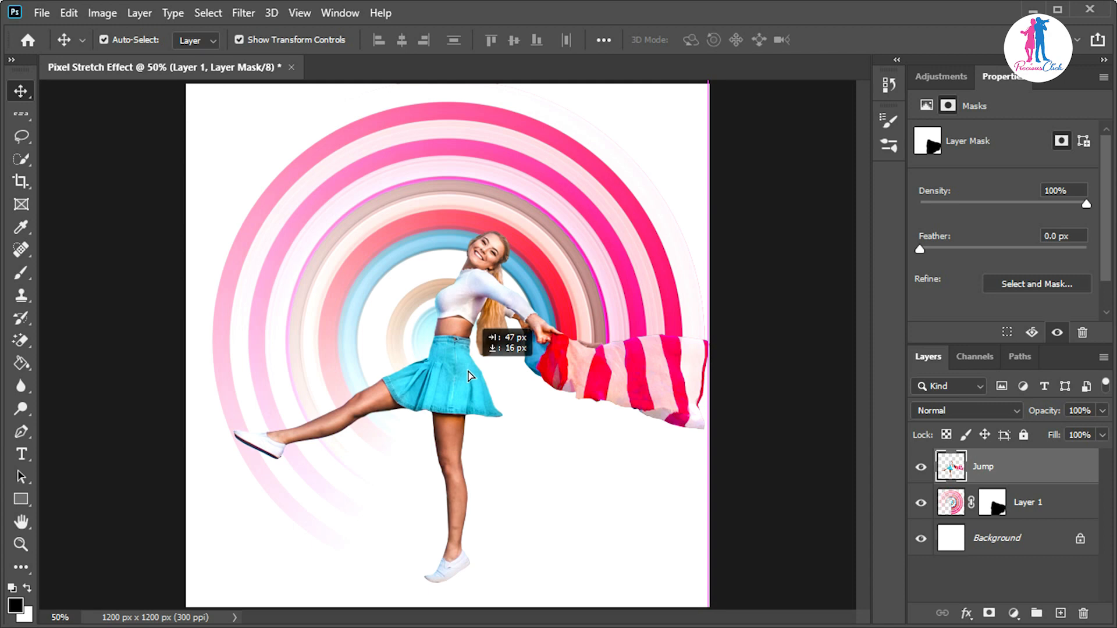
pyautogui.moveTo(470, 376); pyautogui.dragTo(471, 375)
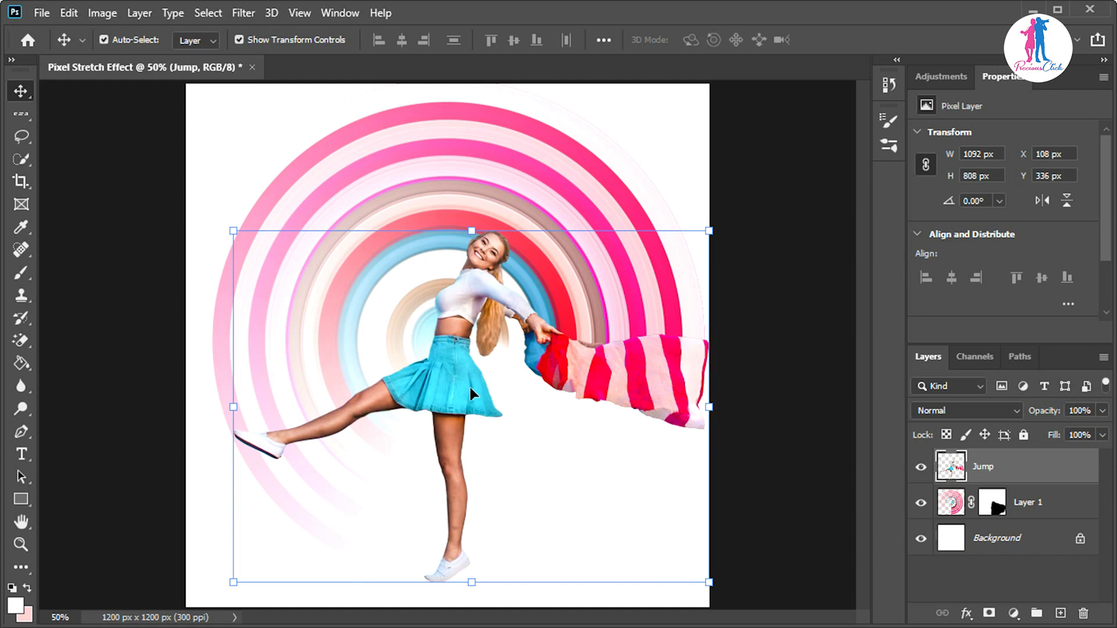
pyautogui.moveTo(469, 385)
pyautogui.mouseDown()
pyautogui.moveTo(486, 389)
pyautogui.moveTo(473, 383)
pyautogui.mouseUp()
# Step: Create a new layer above Jump and paint a black shadow beside the standing leg with a 70 px brush at 7% opacity, 13% flow
pyautogui.click(25, 274)
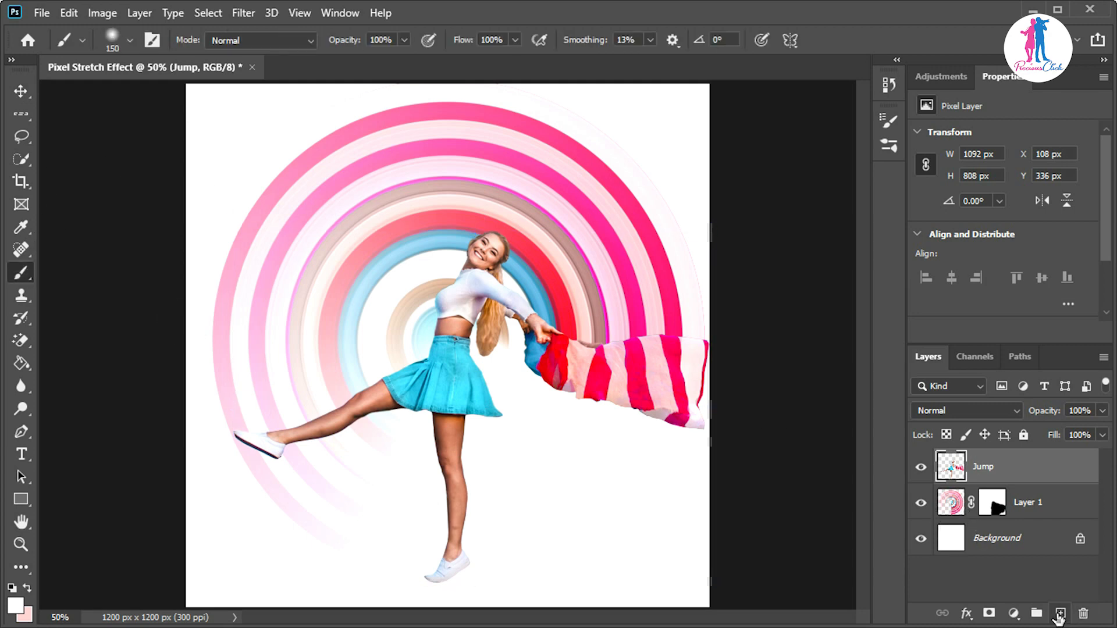
pyautogui.click(1059, 614)
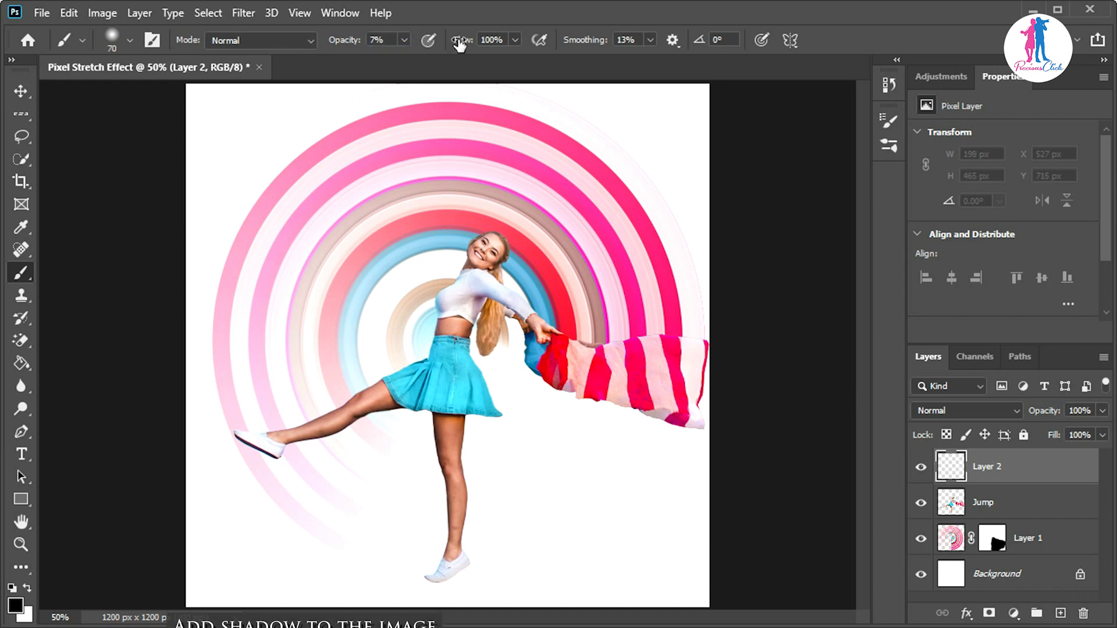
pyautogui.moveTo(459, 43); pyautogui.dragTo(384, 49)
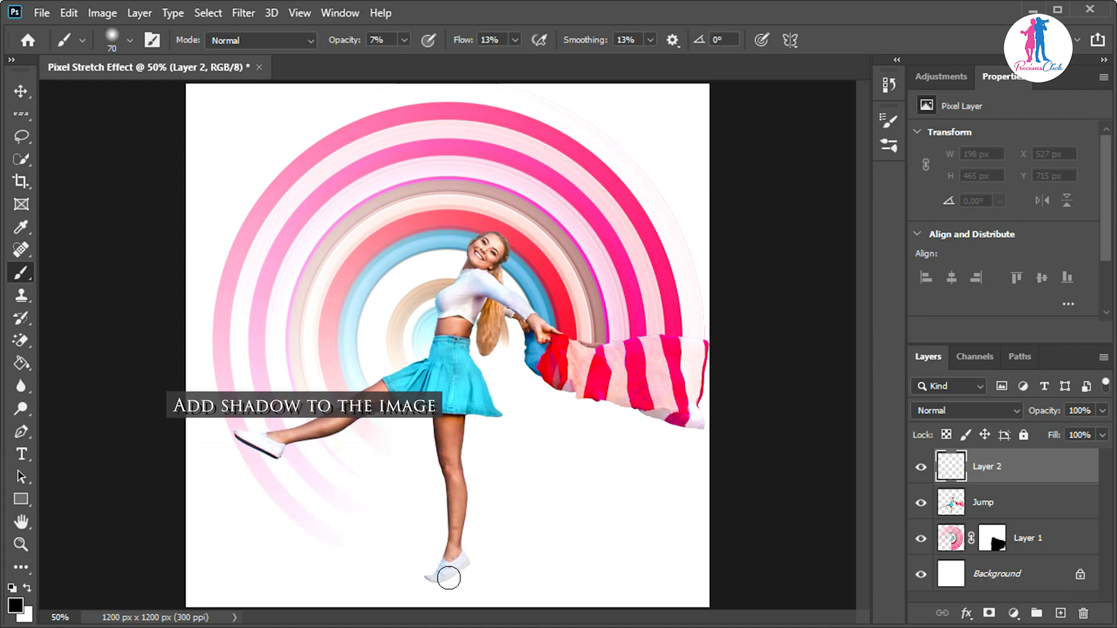
pyautogui.moveTo(472, 567); pyautogui.dragTo(472, 547)
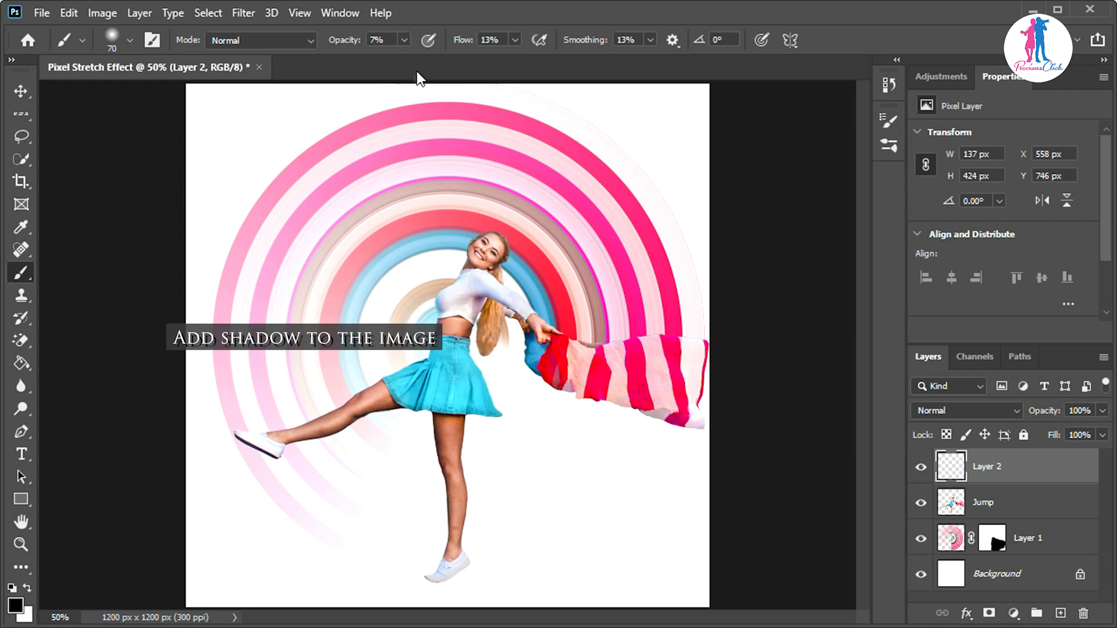
# Step: Set the brush opacity to 13% and paint shadow along the skirt, standing leg, shoe and the lower edge of the cloth on Layer 2
pyautogui.moveTo(349, 46); pyautogui.dragTo(354, 46)
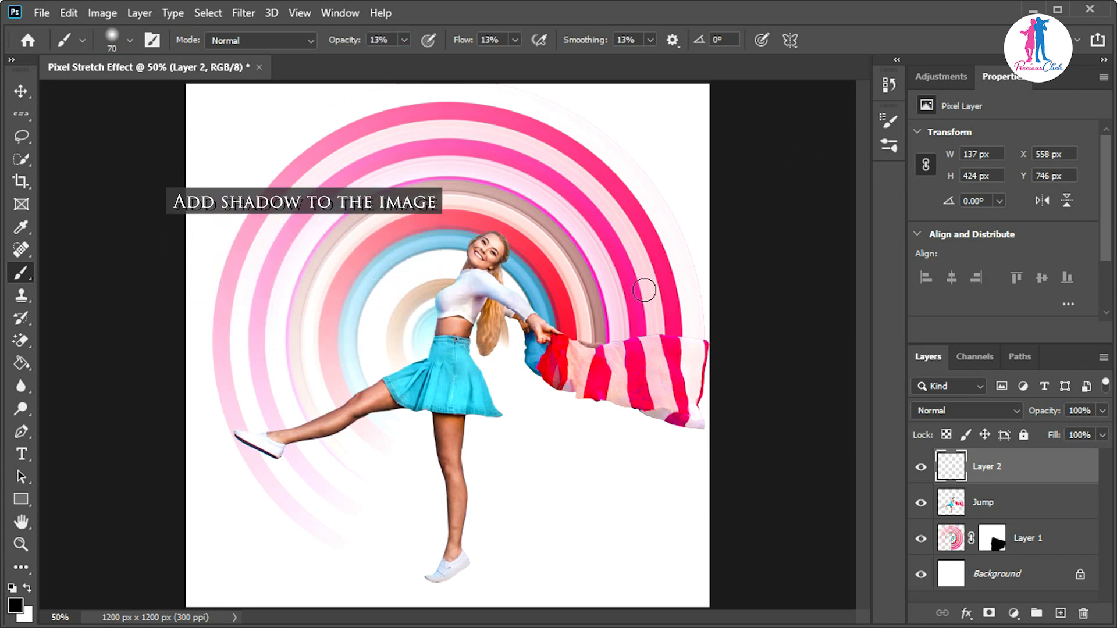
pyautogui.moveTo(482, 373)
pyautogui.mouseDown()
pyautogui.moveTo(478, 327)
pyautogui.moveTo(498, 401)
pyautogui.moveTo(466, 425)
pyautogui.moveTo(472, 516)
pyautogui.mouseUp()
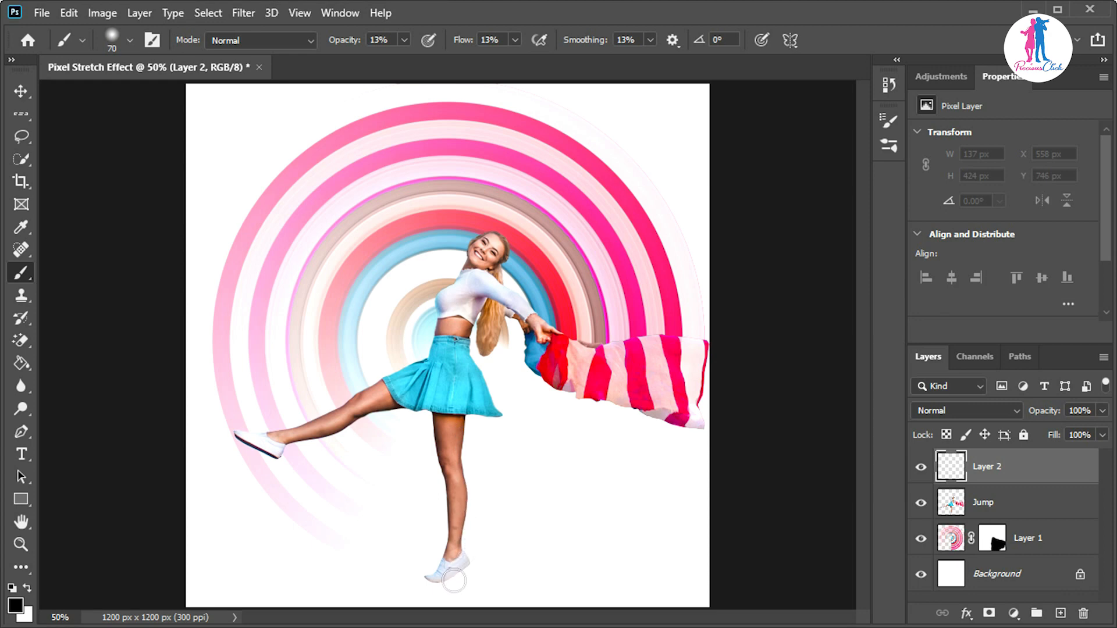
pyautogui.moveTo(446, 582); pyautogui.dragTo(449, 580)
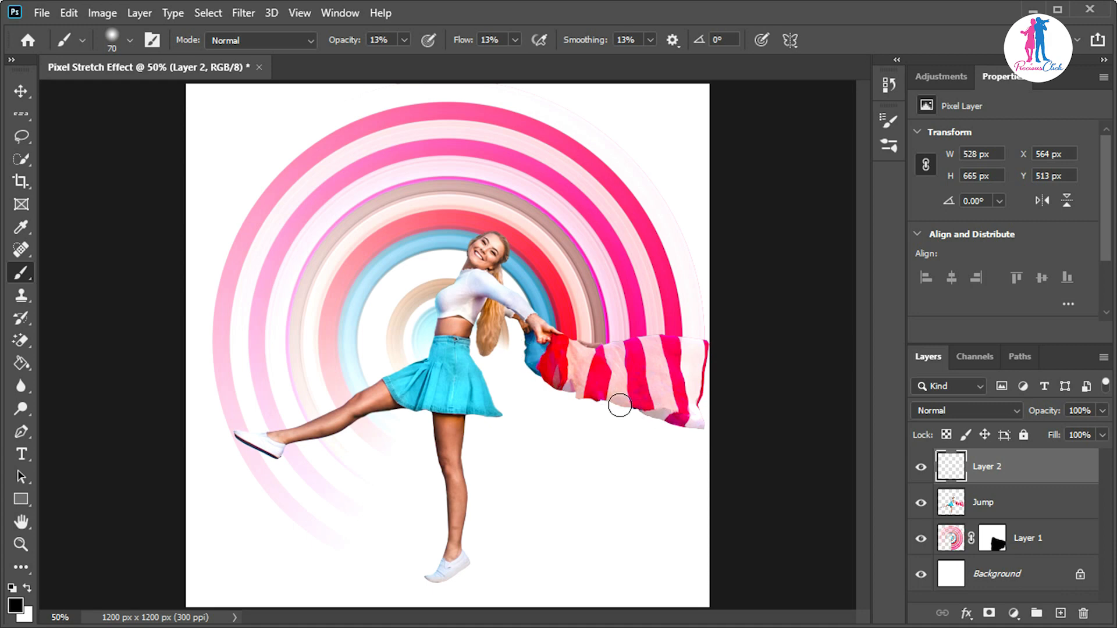
pyautogui.moveTo(690, 425); pyautogui.dragTo(701, 375)
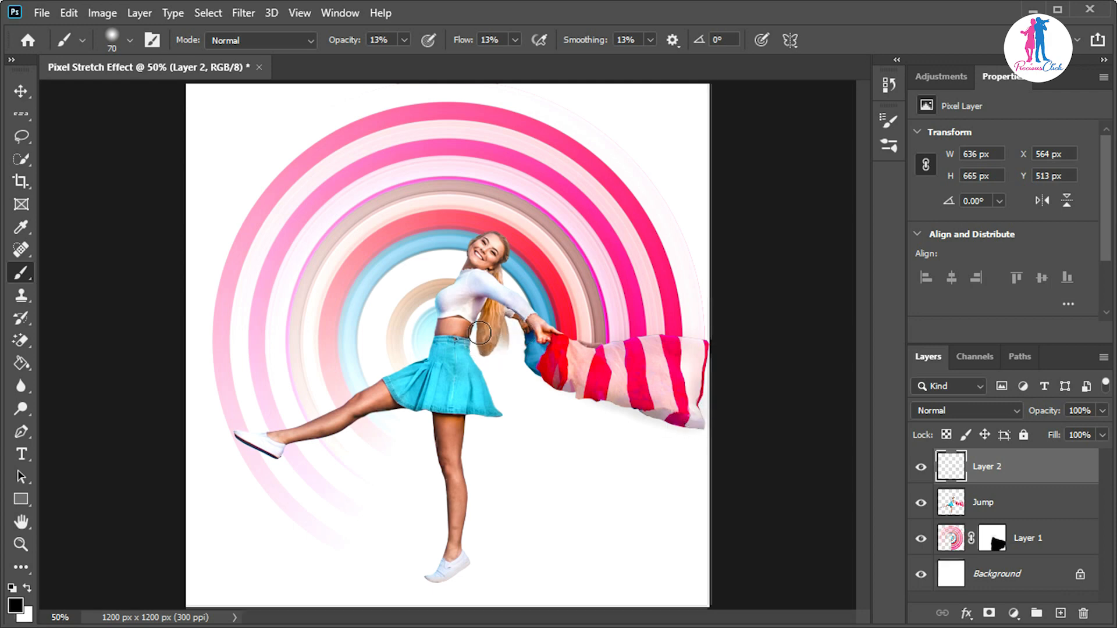
pyautogui.moveTo(479, 333)
pyautogui.mouseDown()
pyautogui.moveTo(482, 322)
pyautogui.moveTo(497, 399)
pyautogui.moveTo(485, 386)
pyautogui.moveTo(501, 405)
pyautogui.moveTo(496, 423)
pyautogui.moveTo(469, 418)
pyautogui.moveTo(454, 553)
pyautogui.mouseUp()
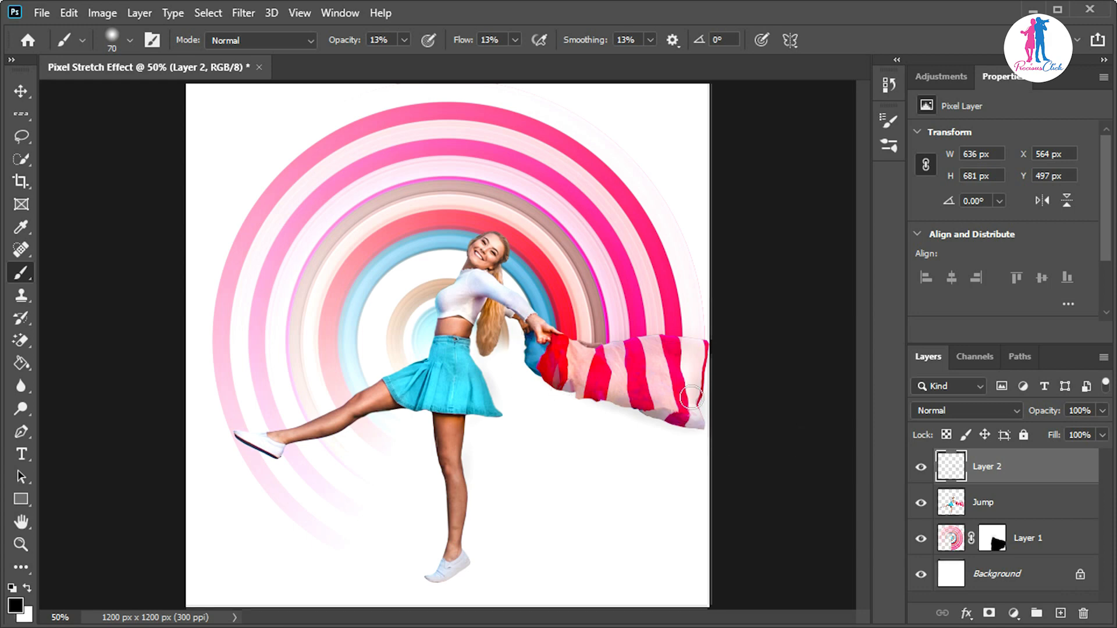
# Step: Deepen the shadow along the leg and under the cloth at 18% brush opacity, and move Layer 2 below the Jump layer
pyautogui.moveTo(343, 46); pyautogui.dragTo(349, 44)
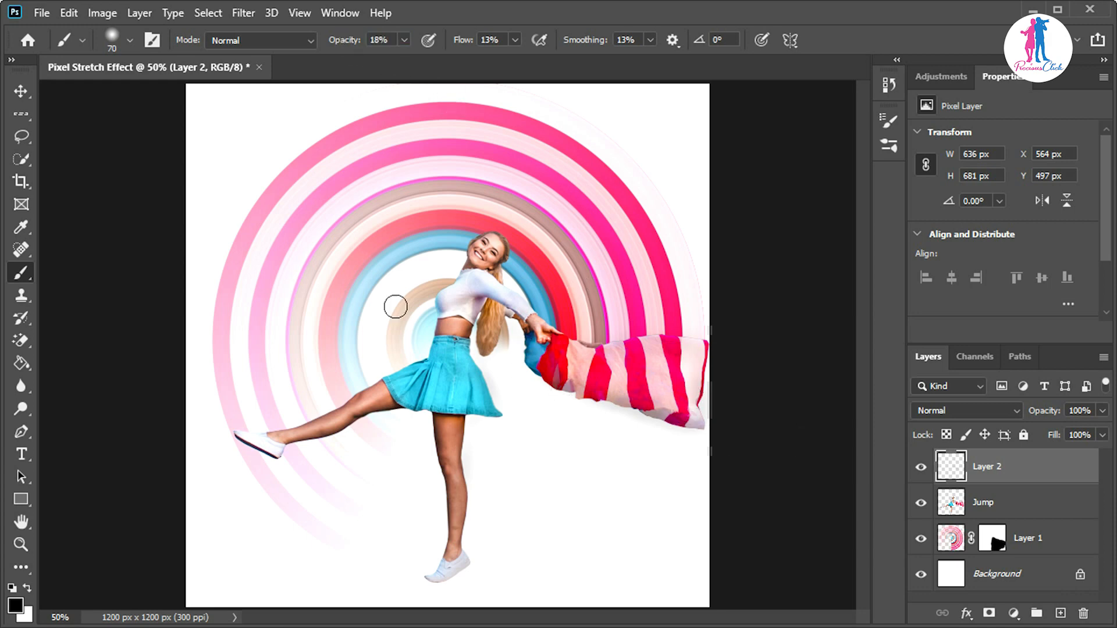
pyautogui.moveTo(469, 459); pyautogui.dragTo(458, 569)
pyautogui.moveTo(459, 411)
pyautogui.mouseDown()
pyautogui.moveTo(474, 414)
pyautogui.moveTo(478, 325)
pyautogui.moveTo(496, 343)
pyautogui.moveTo(524, 331)
pyautogui.moveTo(533, 357)
pyautogui.moveTo(522, 345)
pyautogui.moveTo(519, 353)
pyautogui.moveTo(616, 407)
pyautogui.moveTo(707, 437)
pyautogui.moveTo(634, 407)
pyautogui.moveTo(712, 419)
pyautogui.moveTo(707, 381)
pyautogui.moveTo(706, 406)
pyautogui.mouseUp()
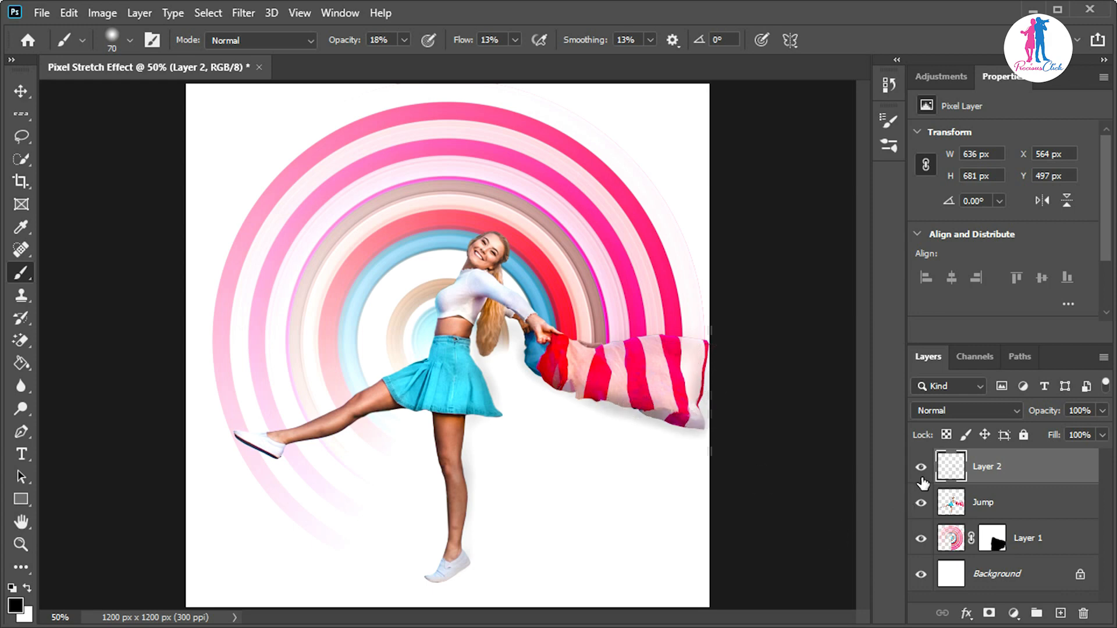
pyautogui.moveTo(948, 478); pyautogui.dragTo(950, 515)
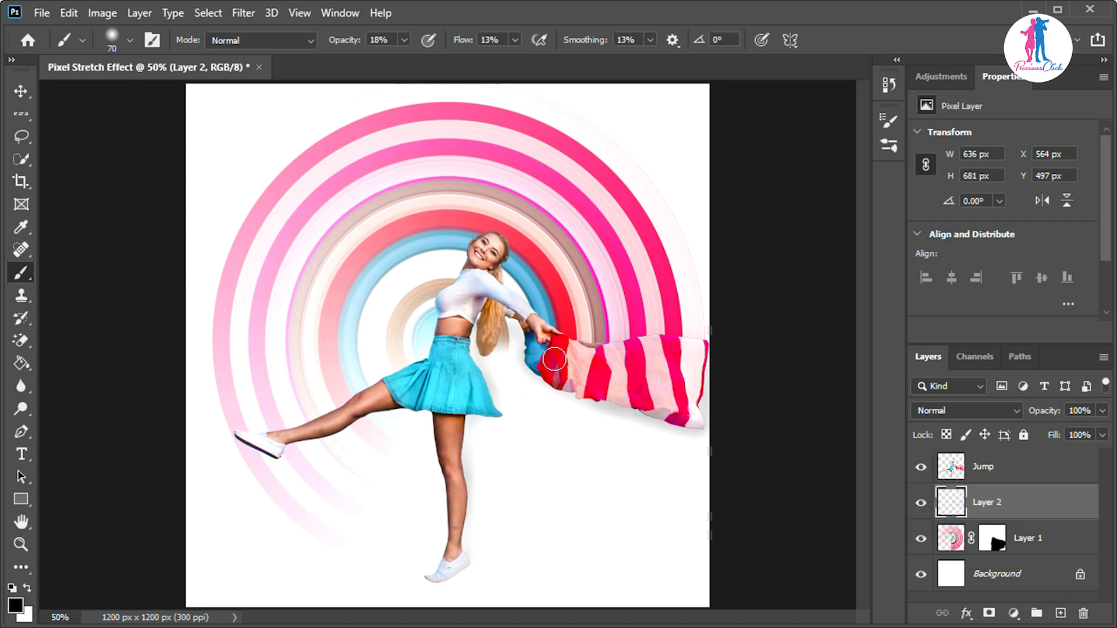
# Step: Paint out the leftover rings between the hair and cloth on Layer 1's mask with a black brush at 100% opacity and flow
pyautogui.click(997, 543)
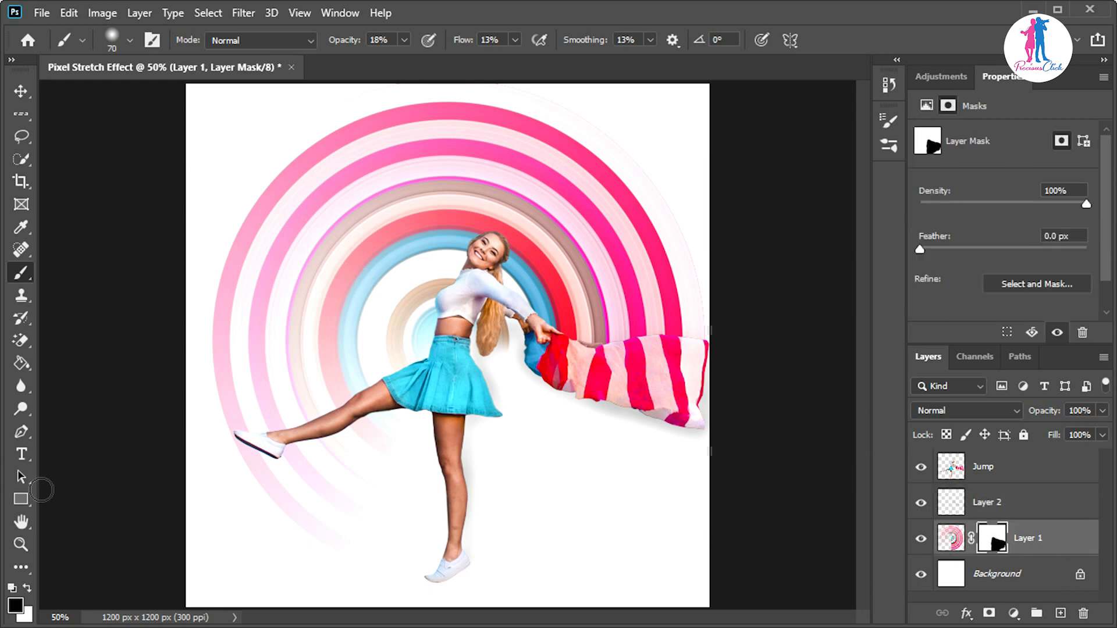
pyautogui.moveTo(351, 47); pyautogui.dragTo(437, 42)
pyautogui.moveTo(503, 349); pyautogui.dragTo(501, 340)
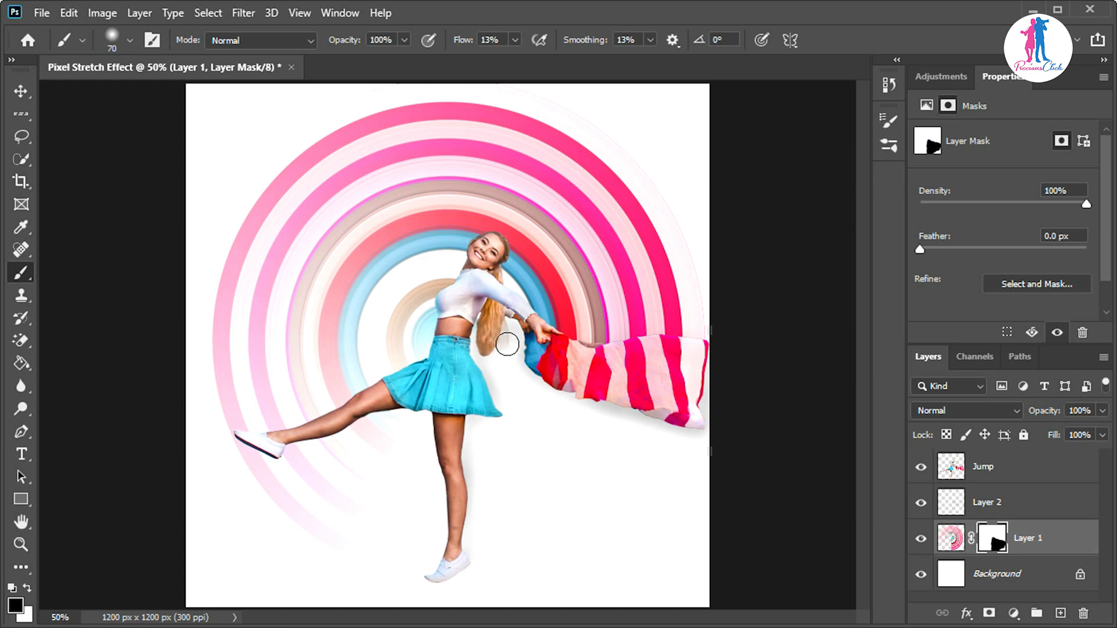
pyautogui.moveTo(465, 39); pyautogui.dragTo(673, 42)
pyautogui.moveTo(506, 417); pyautogui.dragTo(492, 395)
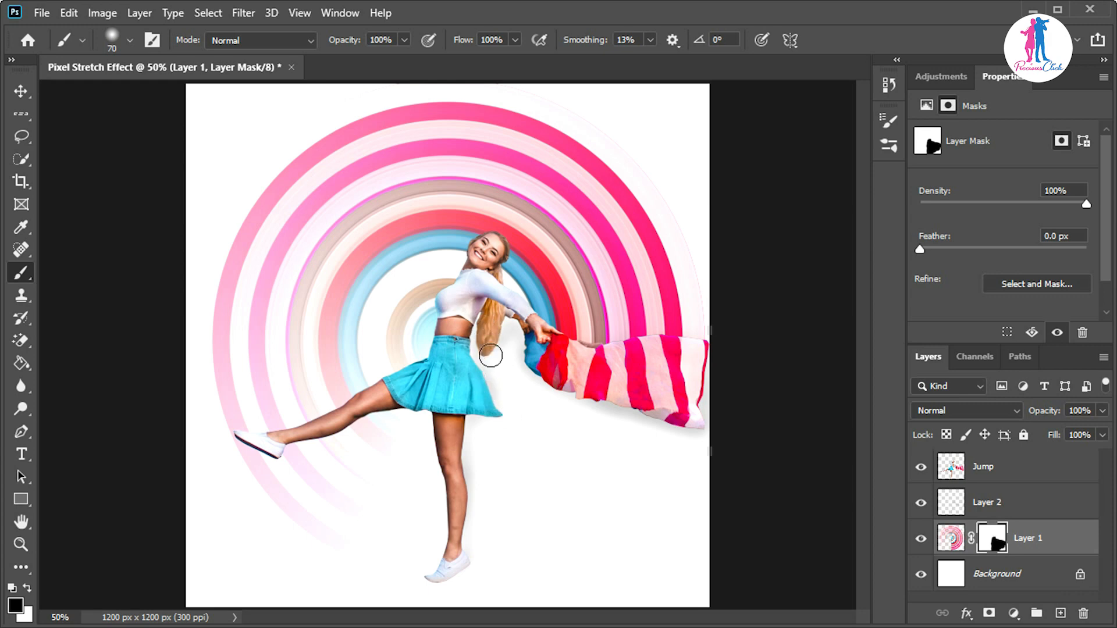
pyautogui.press('x')
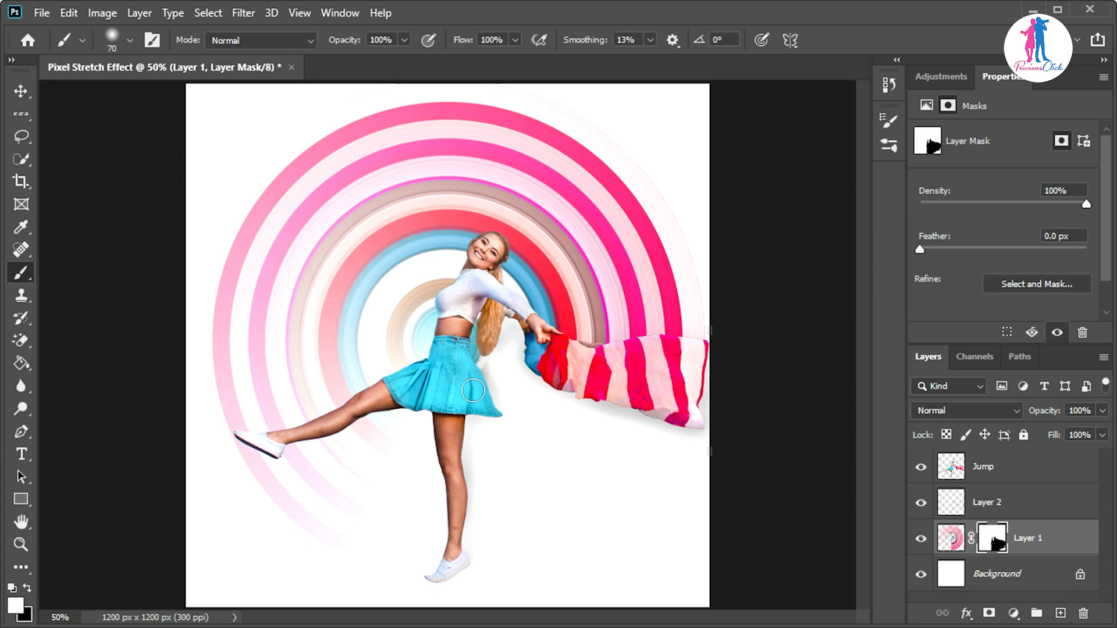
pyautogui.press('x')
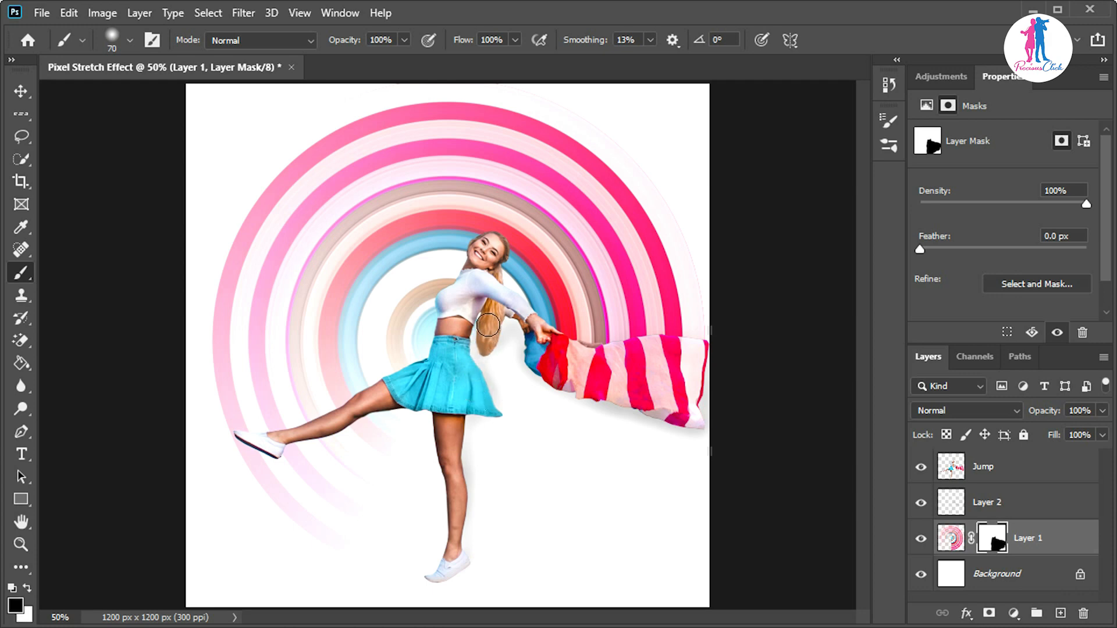